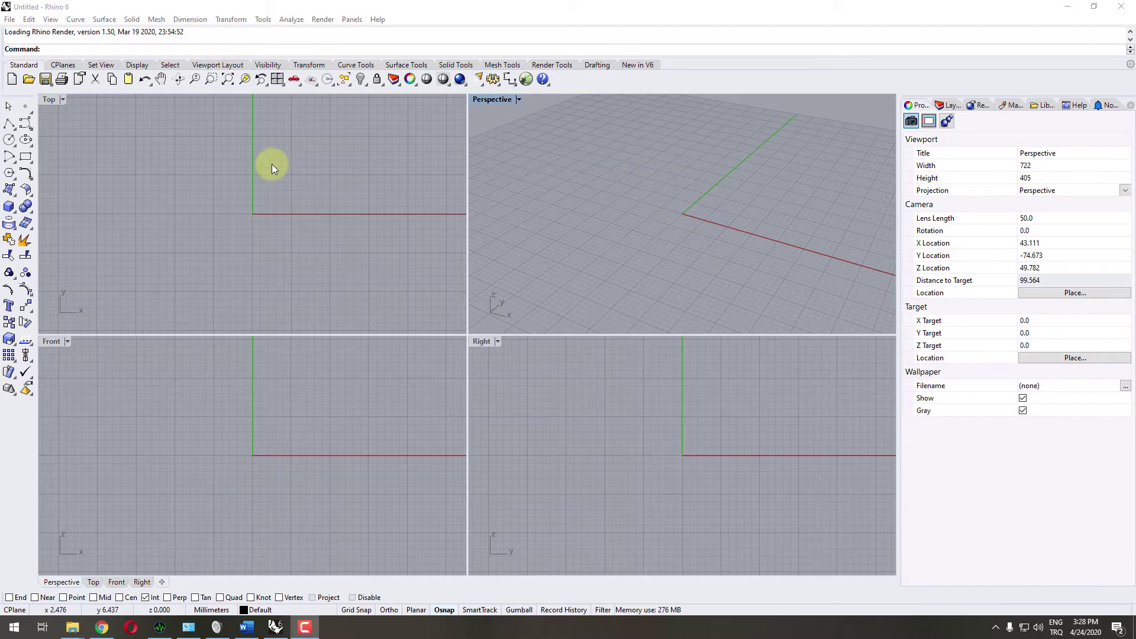
- Create a single point at the origin 0,0,0 and another at 10,0,0 on the X axis
left_click(25, 108)
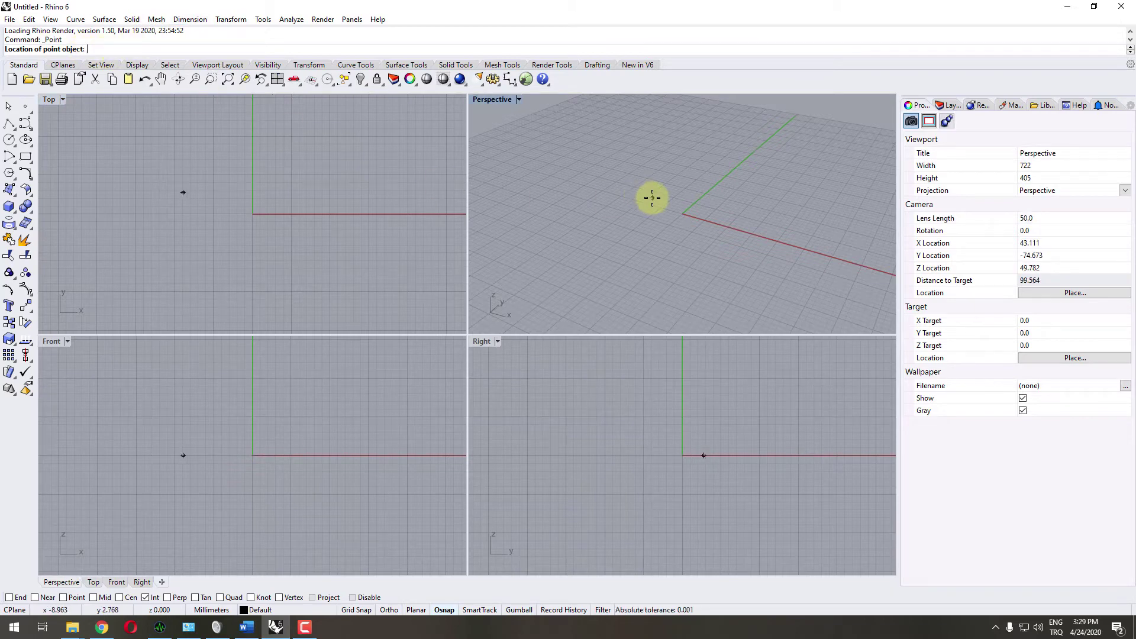
type("0,0,0")
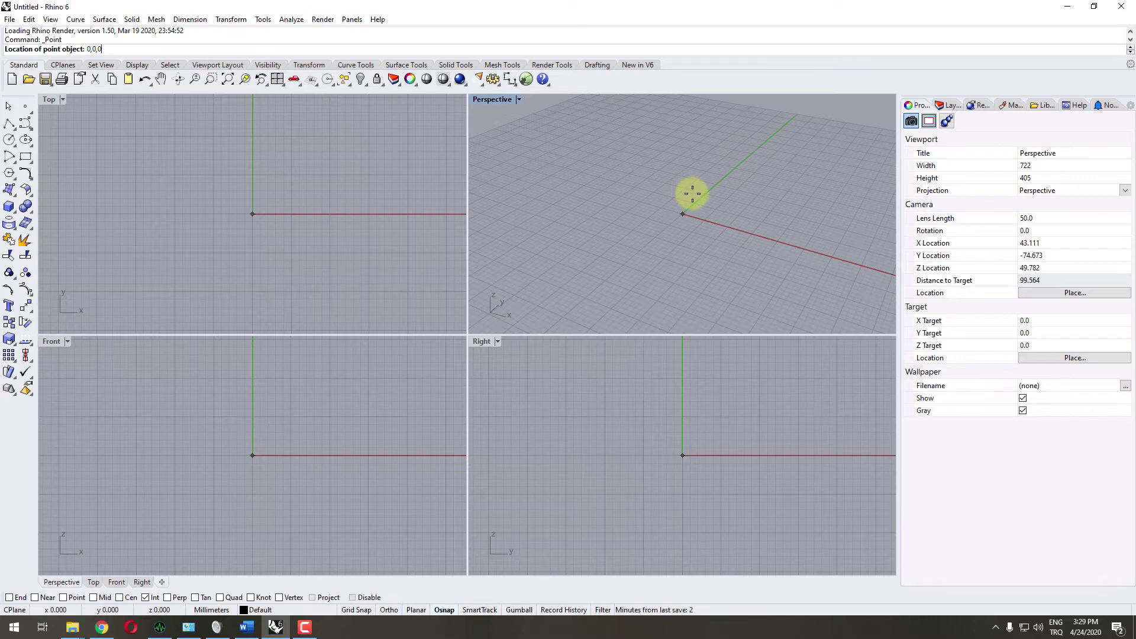
key("Return")
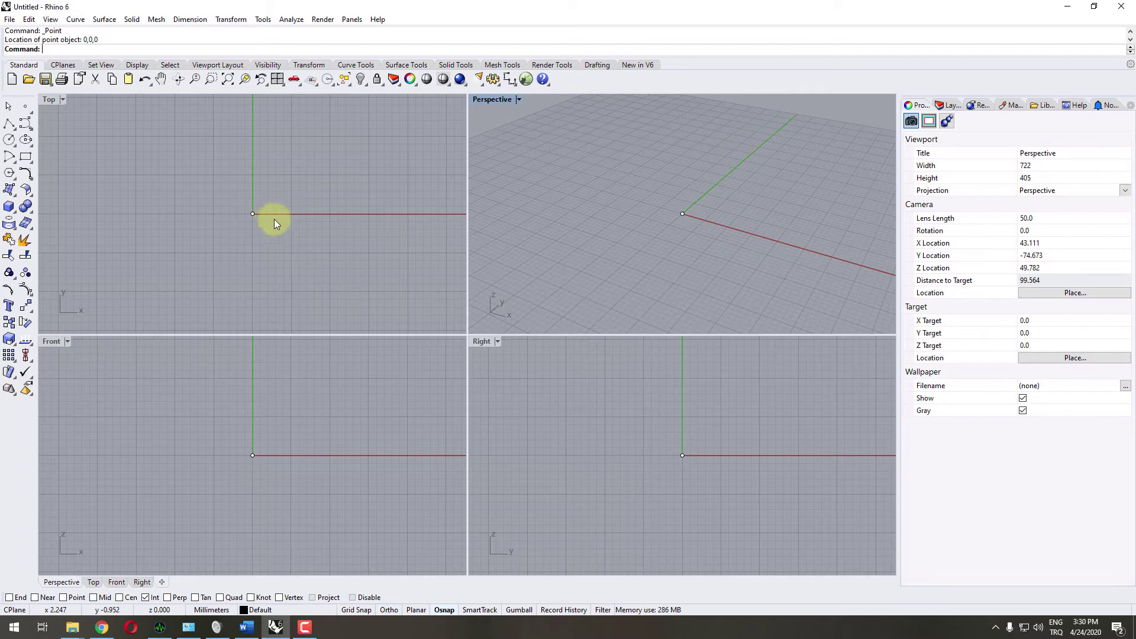
left_click(28, 109)
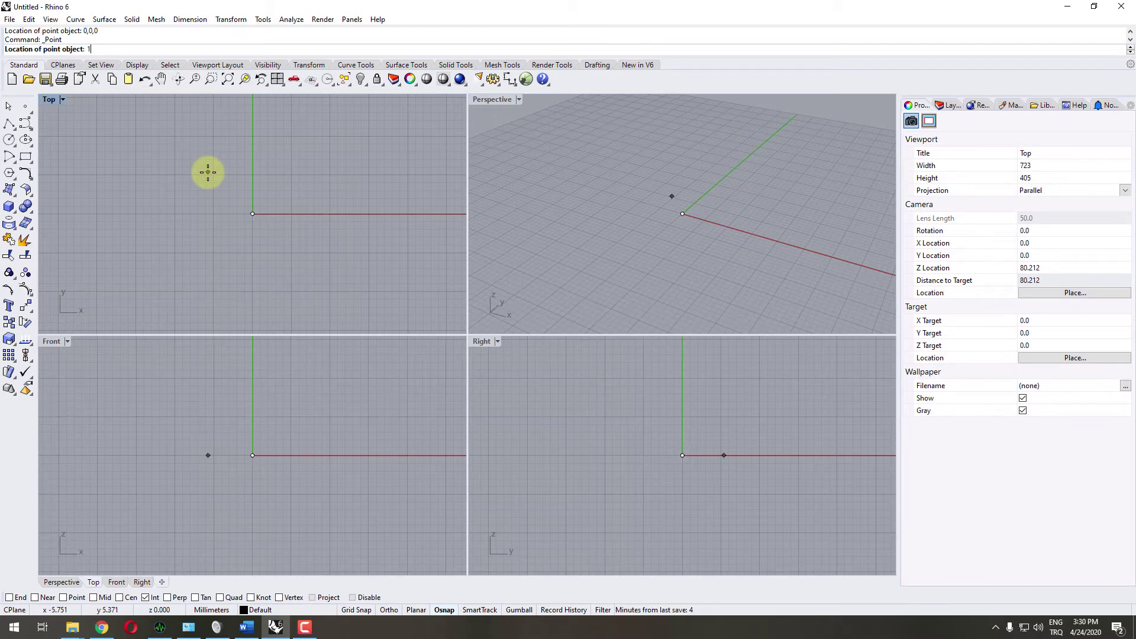
type("0,0,0")
key("Return")
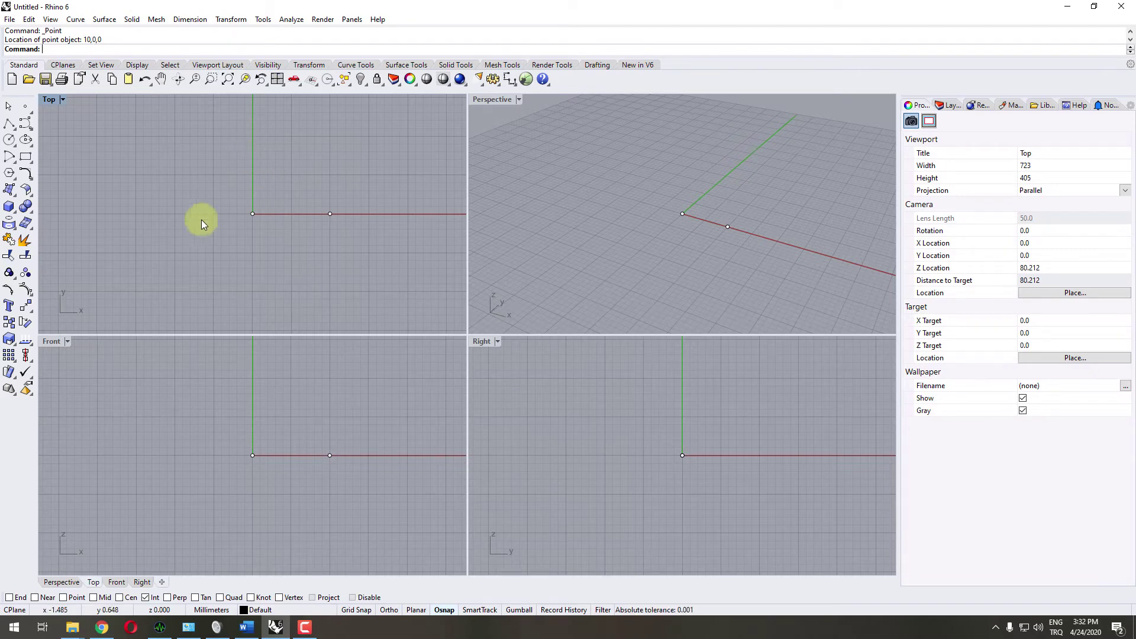
- Add a single point at 0,10,0 on the Y axis and one at 0,0,10 above the origin
left_click(28, 107)
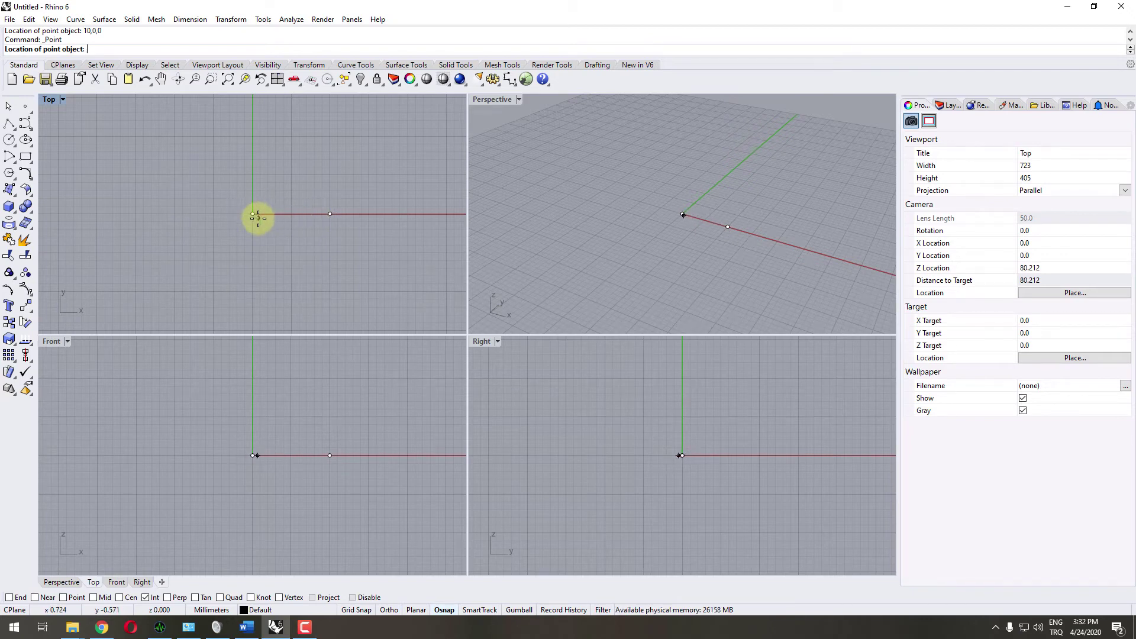
type("0,")
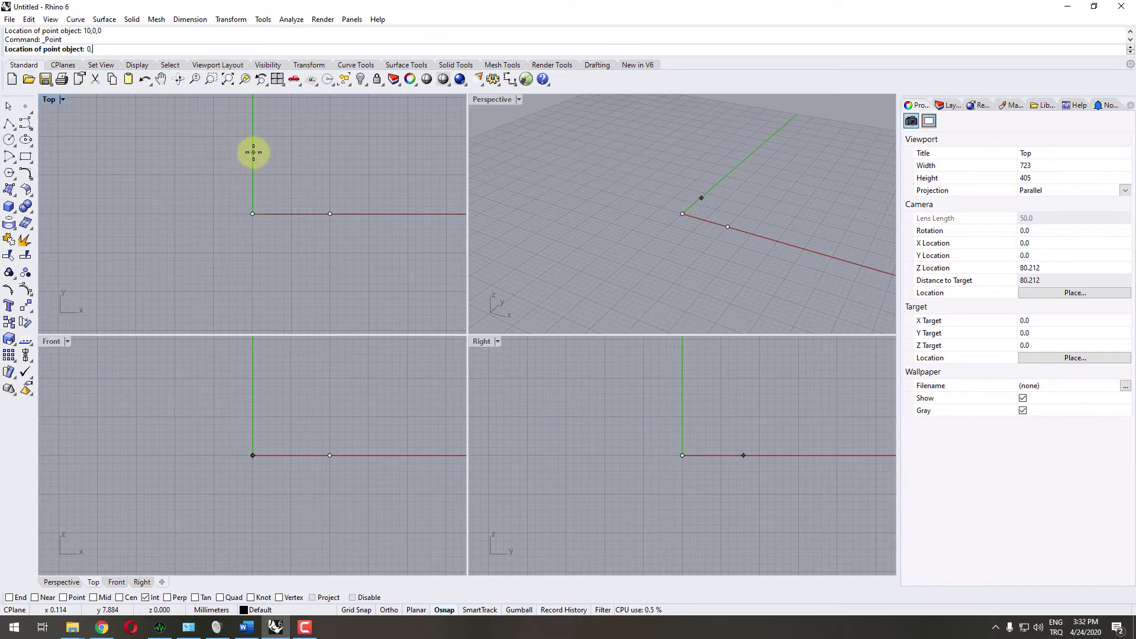
type("10")
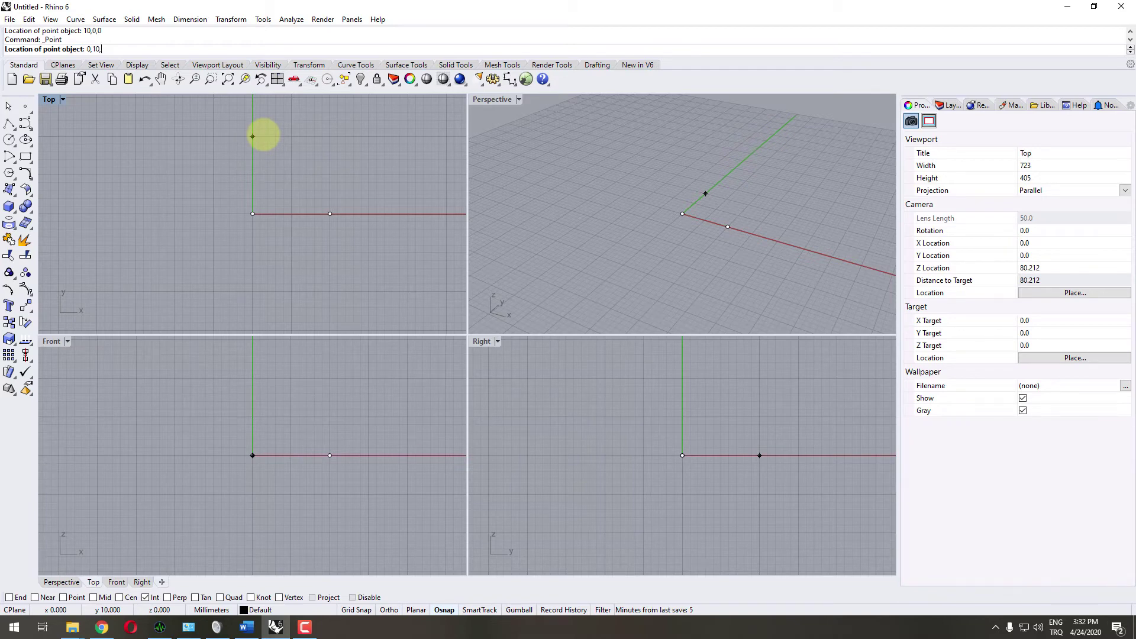
key("Return")
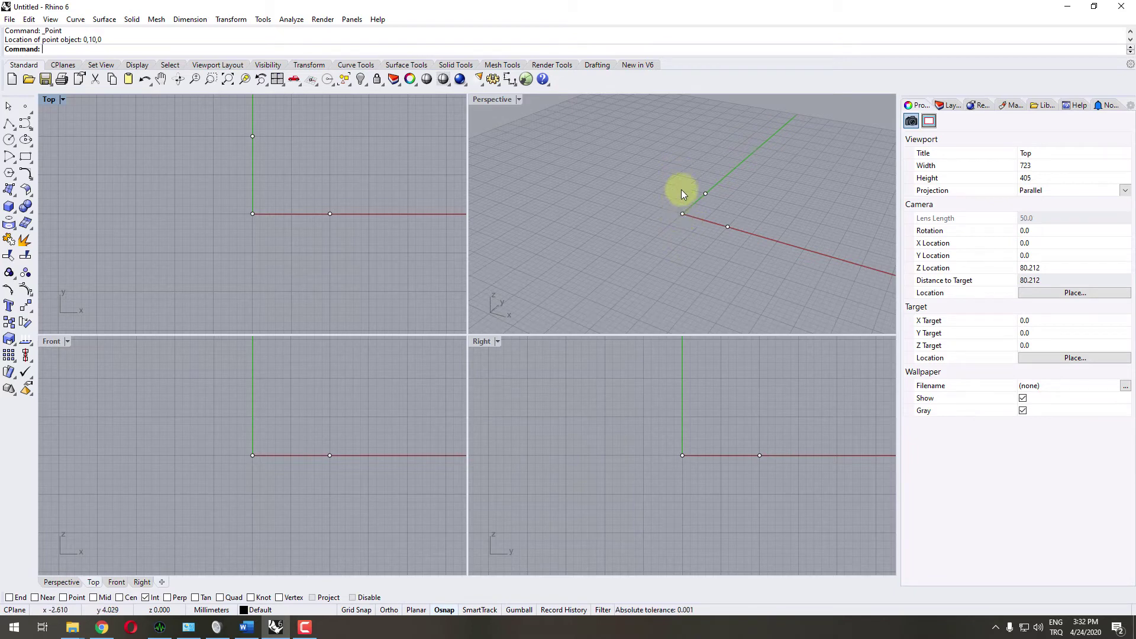
left_click(25, 107)
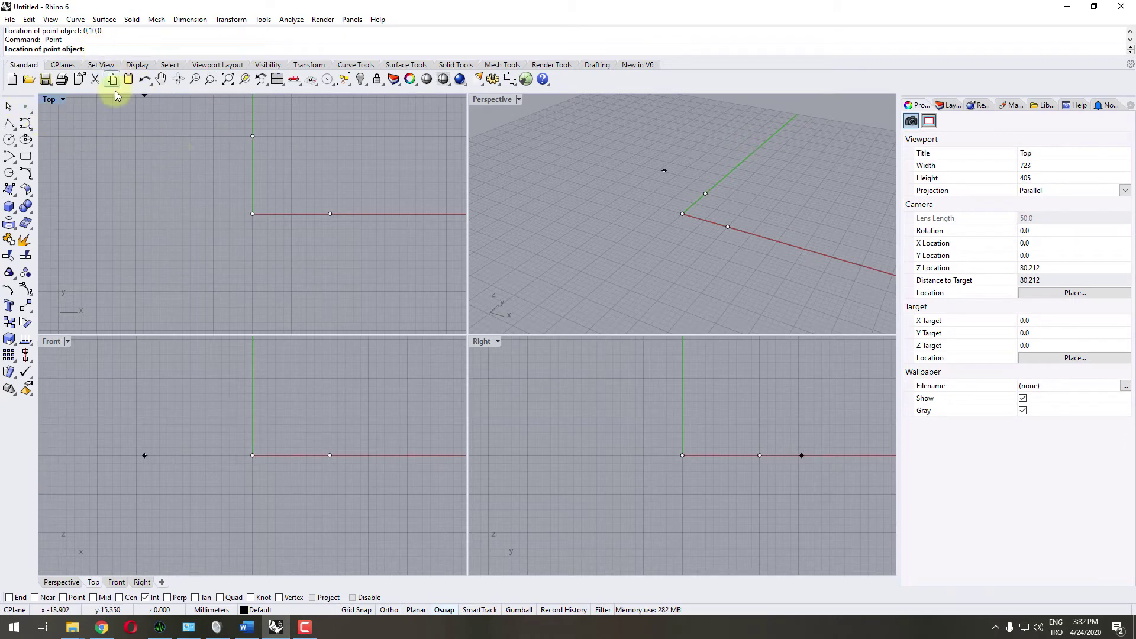
type("0,0,")
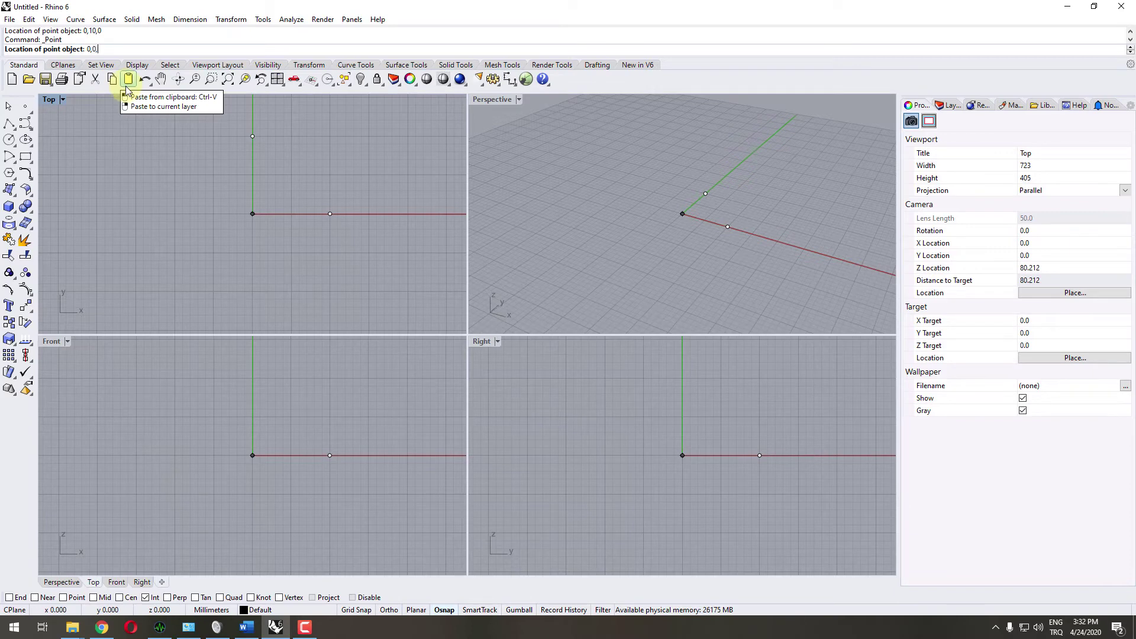
type("10")
key("Return")
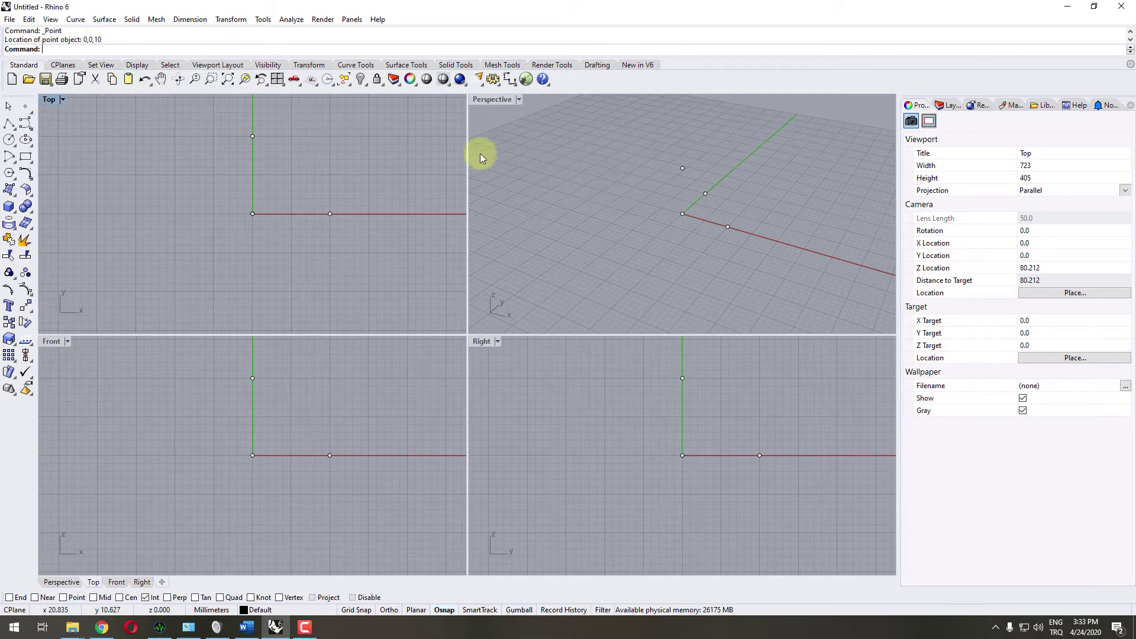
- Add a single point at coordinates 10,10,0 on the ground plane
right_click_drag(740, 222, 677, 224)
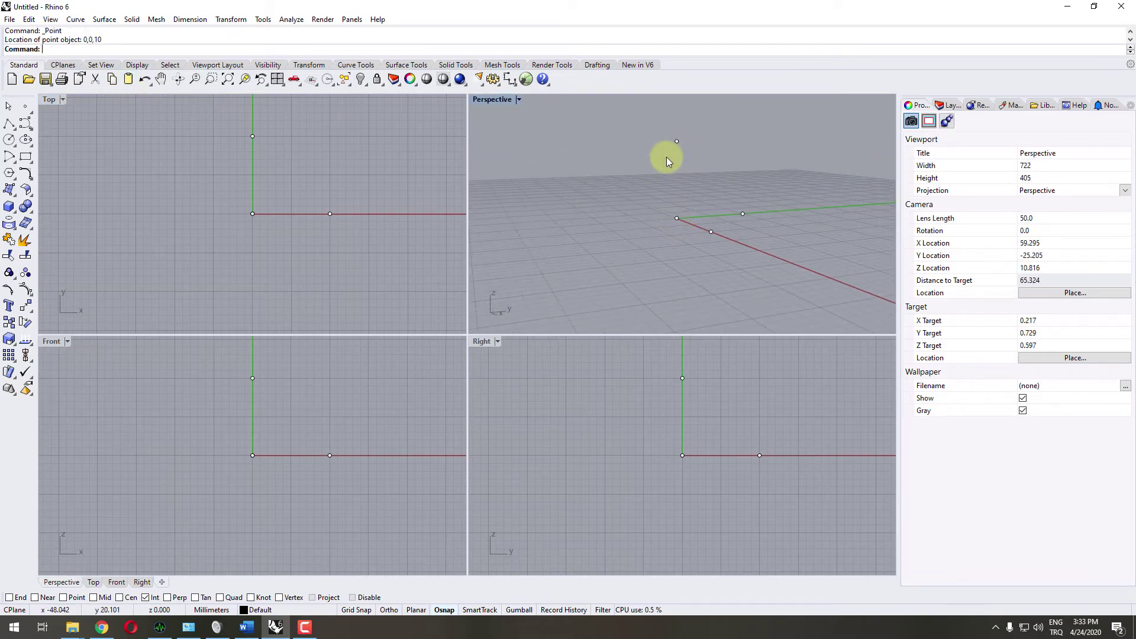
right_click_drag(670, 141, 704, 187)
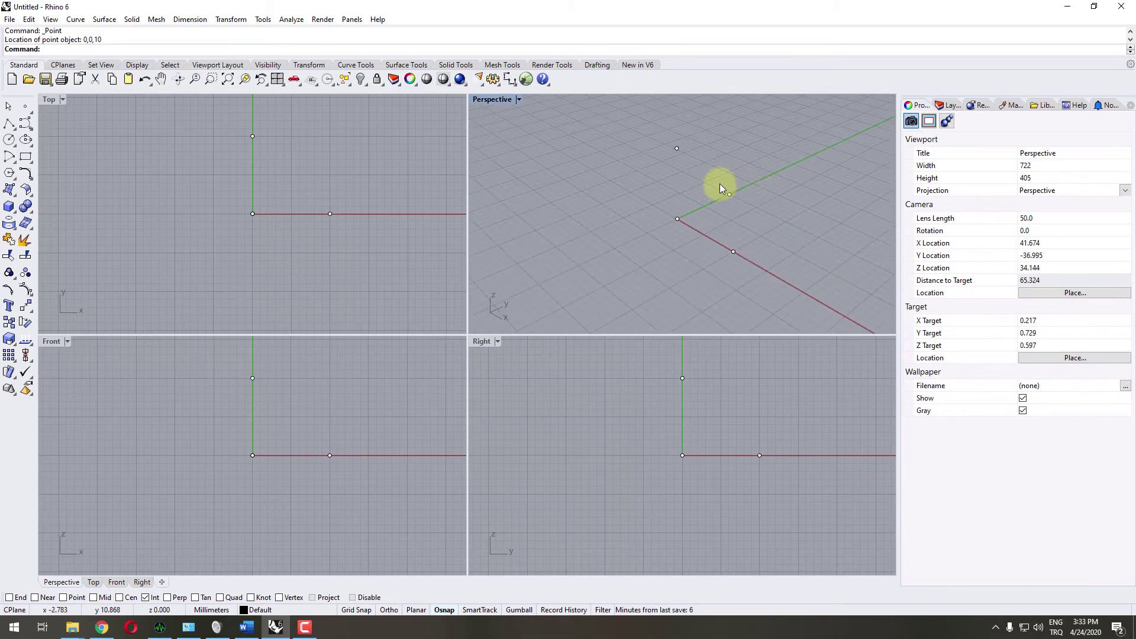
right_click_drag(717, 193, 731, 229)
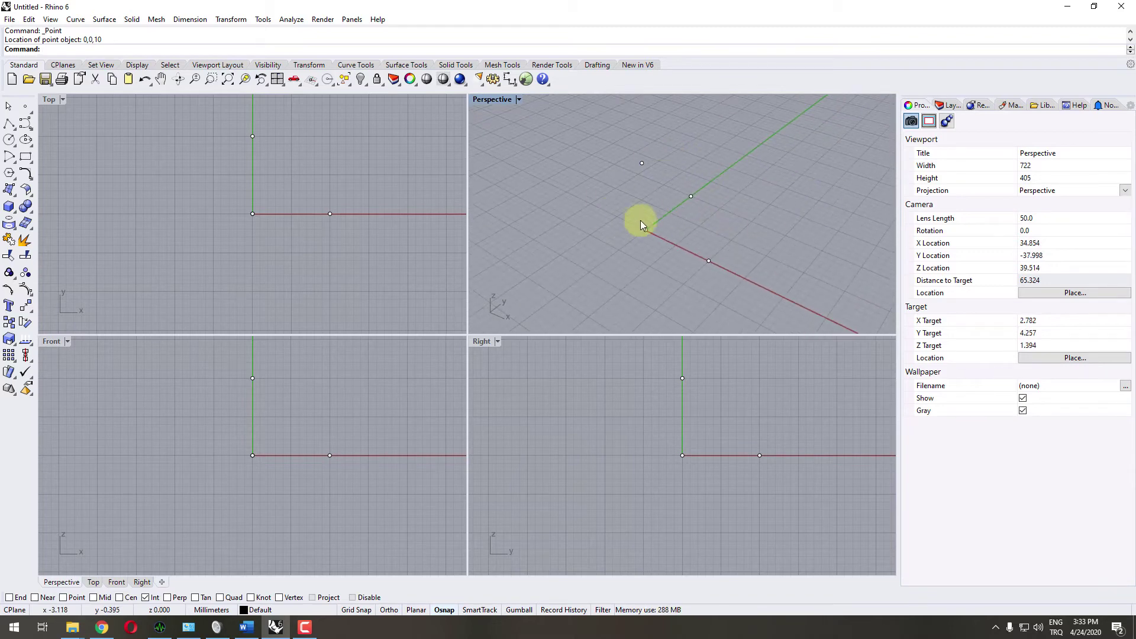
right_click_drag(642, 225, 739, 130)
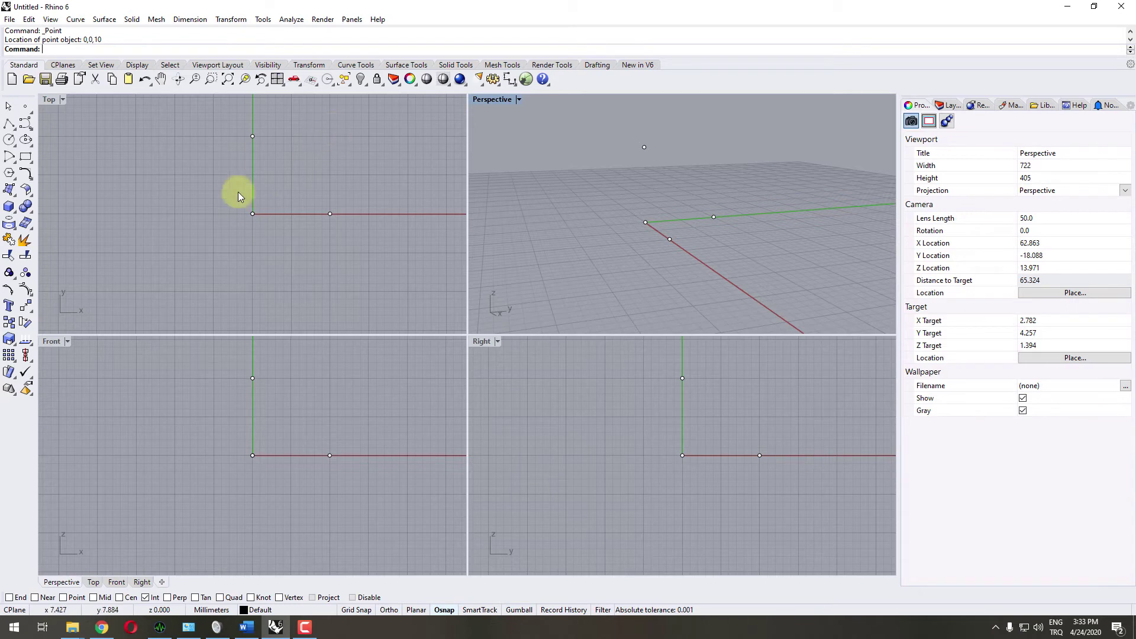
left_click(29, 109)
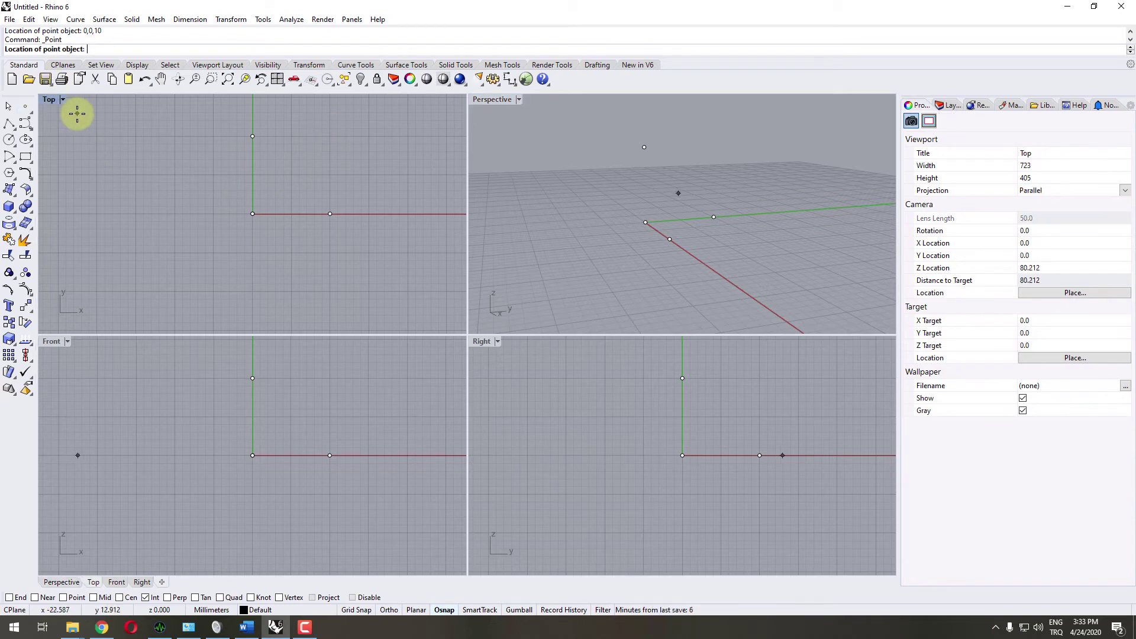
type("10,10,0")
key("Return")
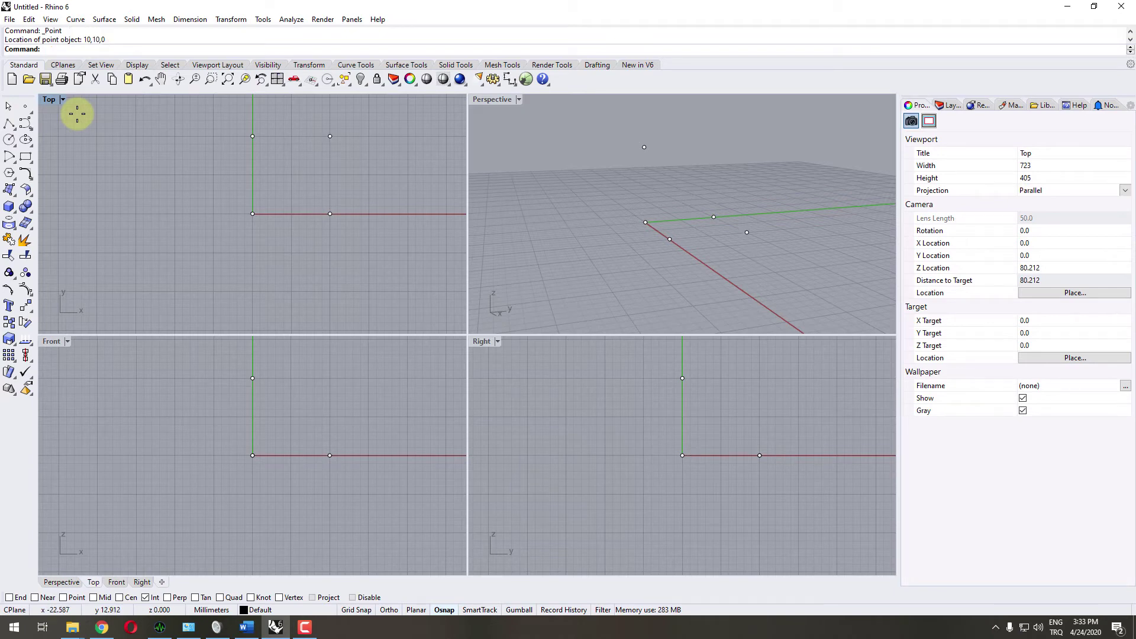
- Add a single point at coordinates 10,10,10, directly above the point at 10,10,0
right_click_drag(733, 201, 772, 226)
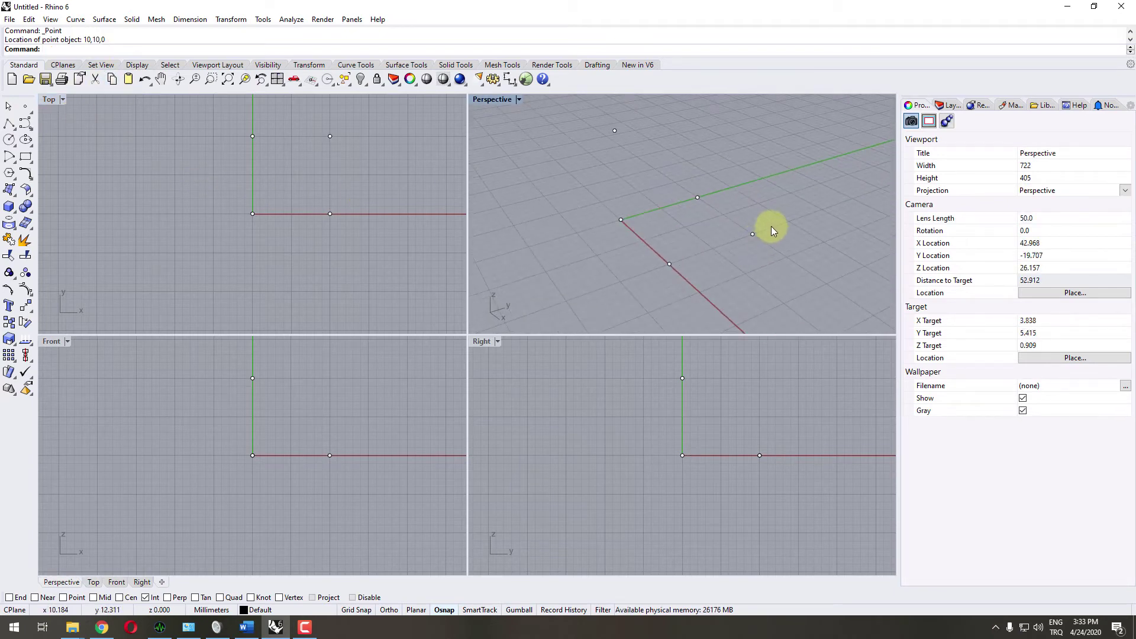
left_click(753, 234)
left_click(703, 234)
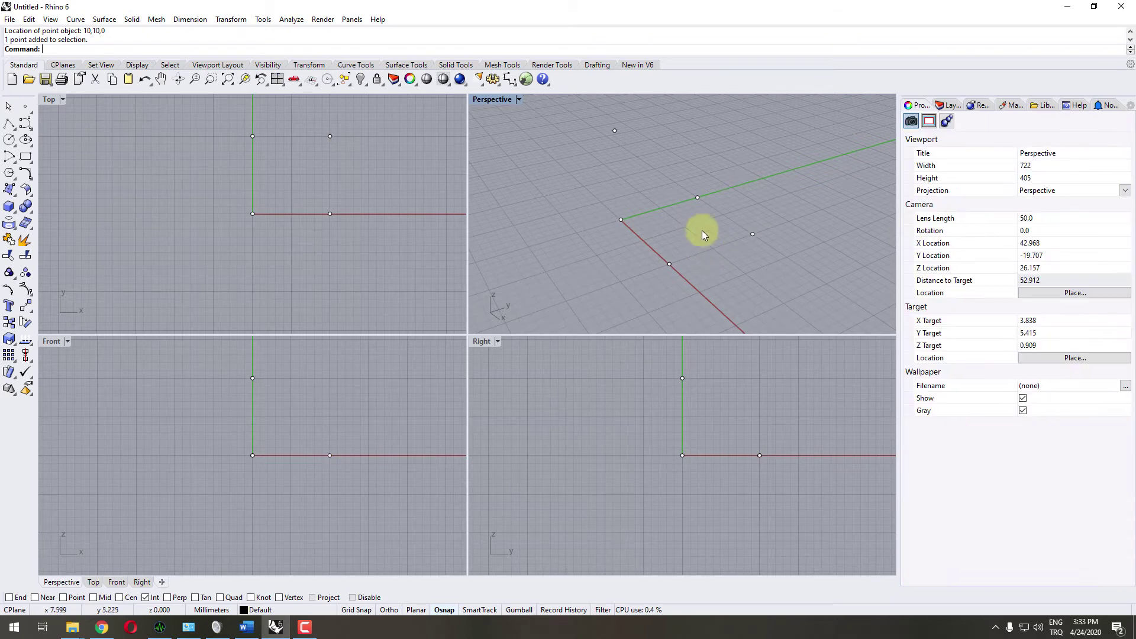
right_click_drag(793, 241, 752, 221)
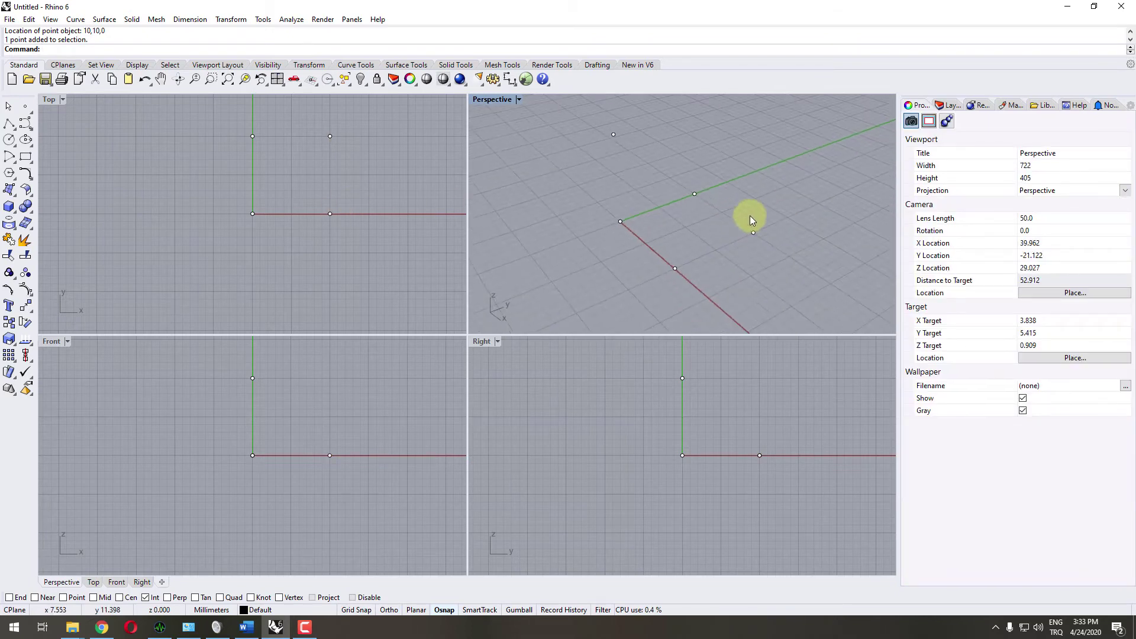
scroll(728, 231, "down", 3)
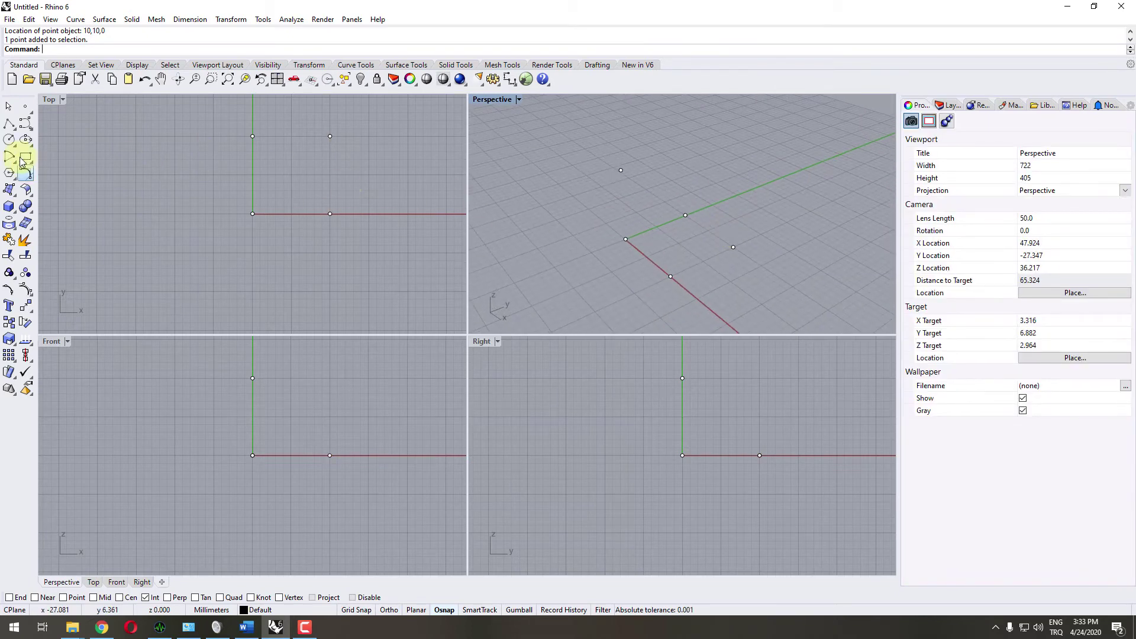
left_click(24, 106)
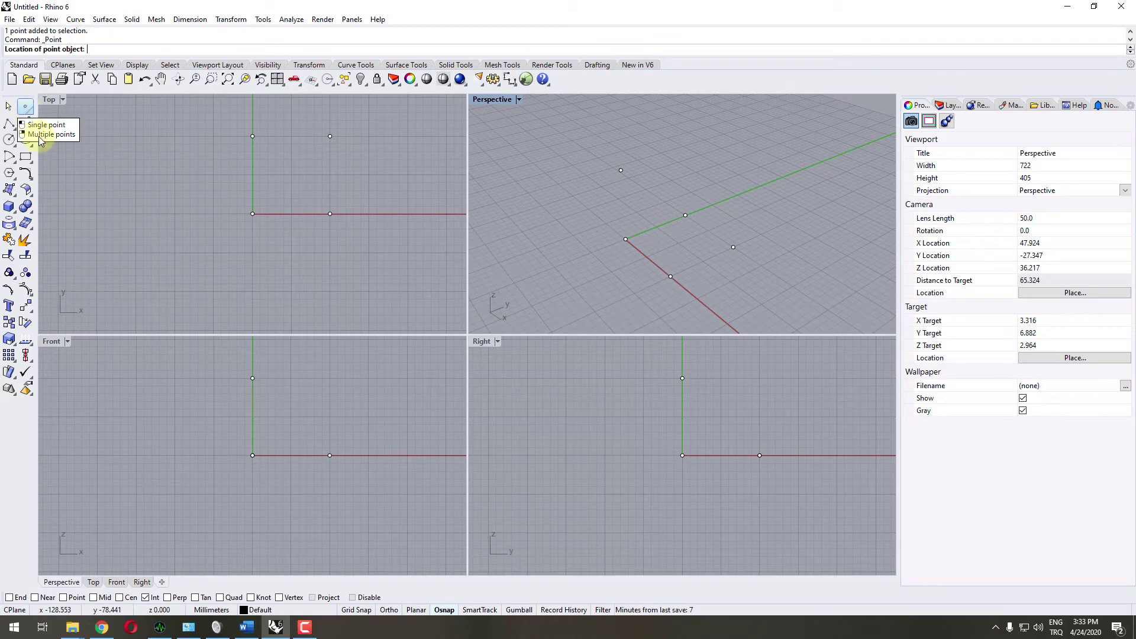
left_click(156, 210)
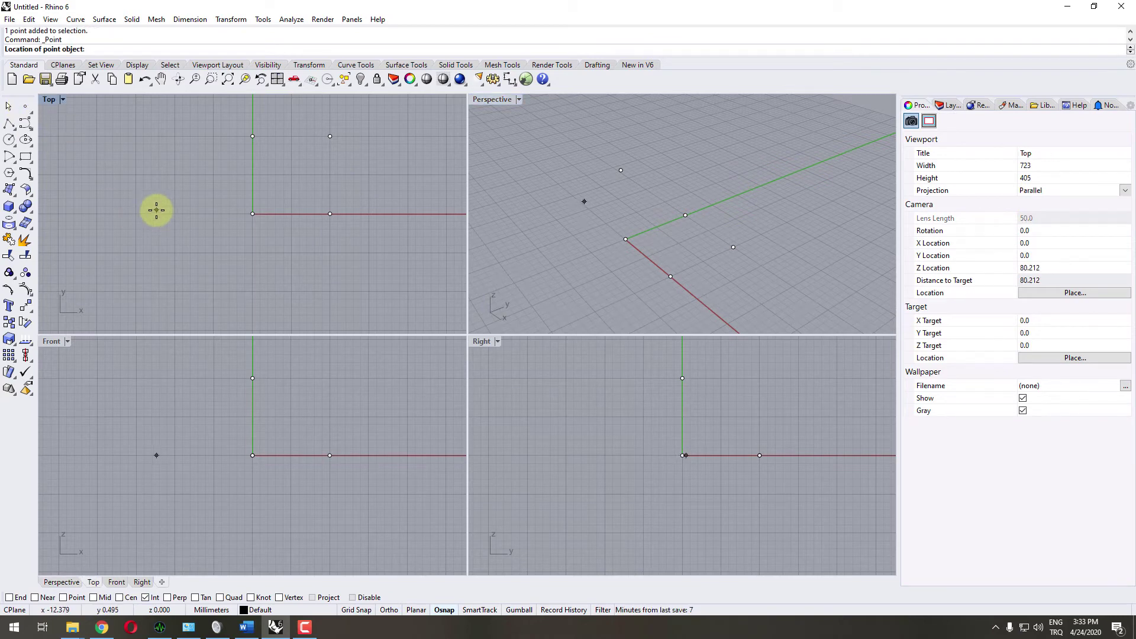
type("10,10,")
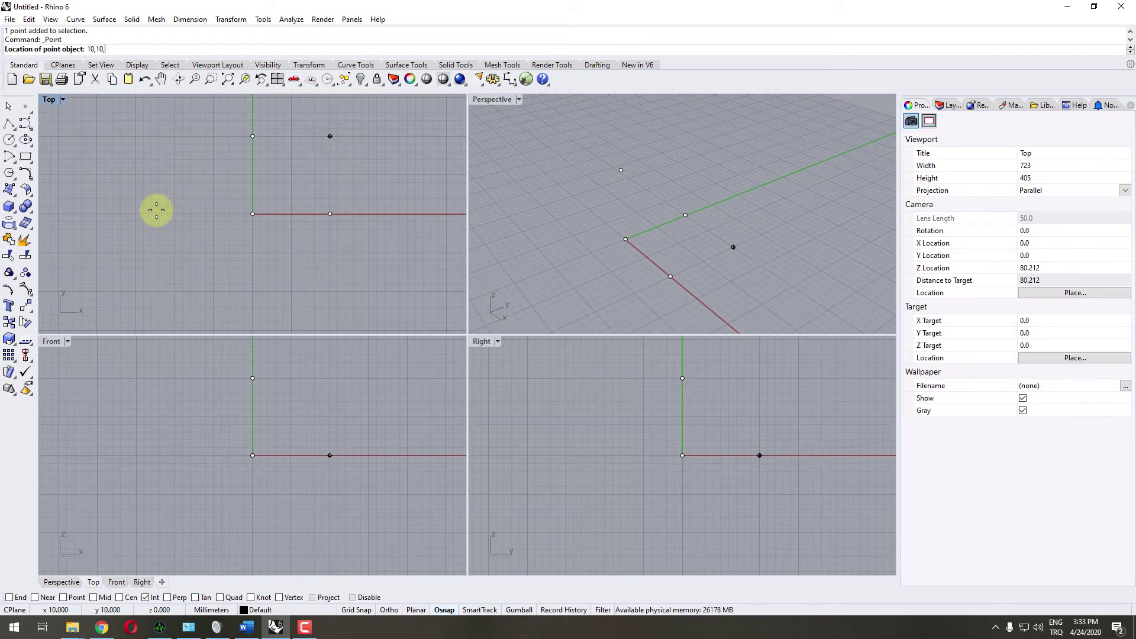
type("10")
key("Return")
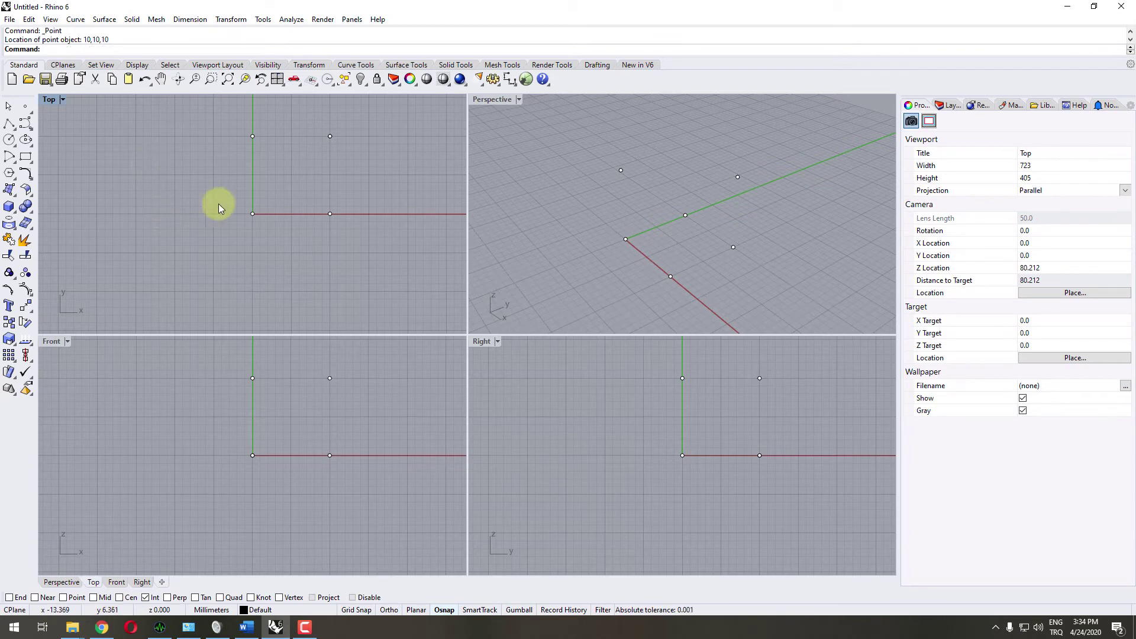
right_click_drag(710, 213, 609, 294)
scroll(667, 269, "up", 3)
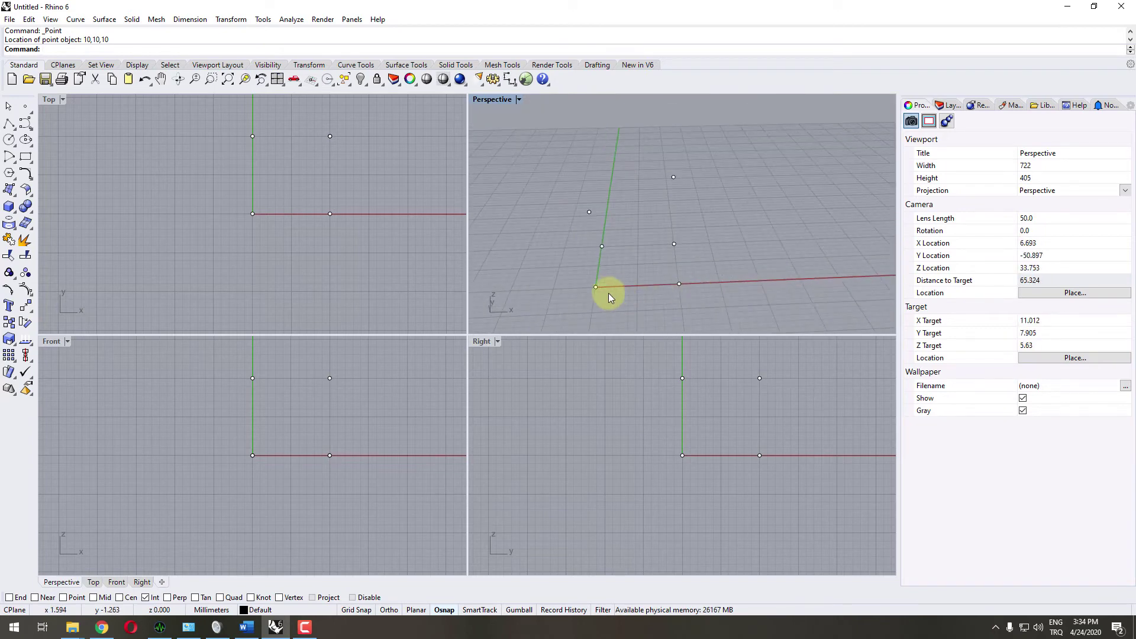
left_click(678, 298)
right_click_drag(677, 298, 676, 250)
left_click(621, 236)
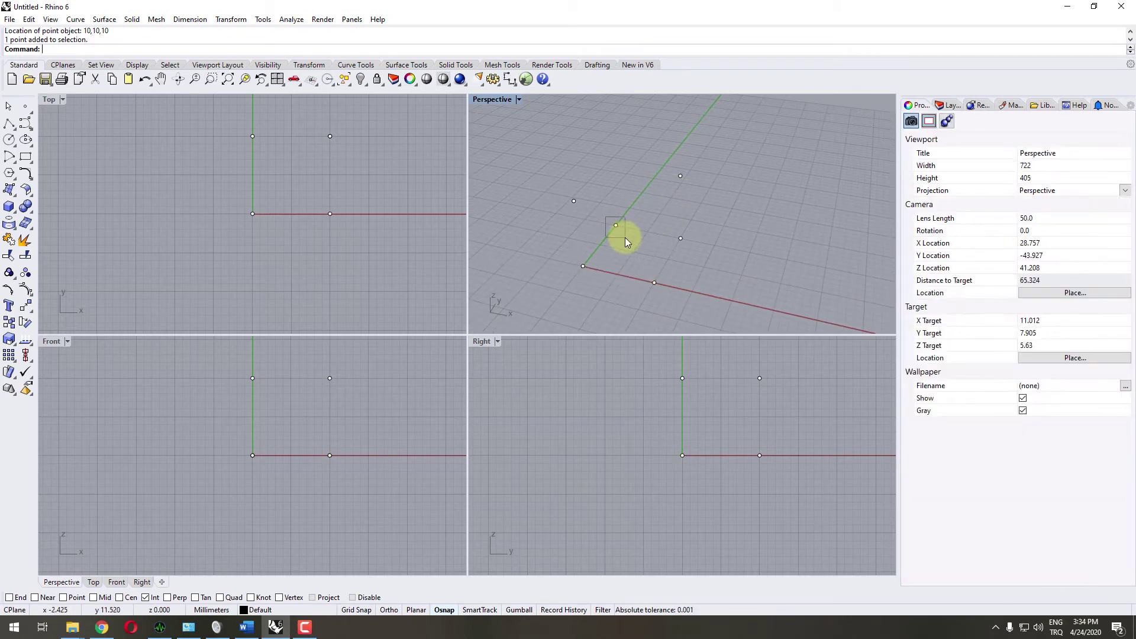
left_click(616, 232)
right_click_drag(616, 226, 645, 195)
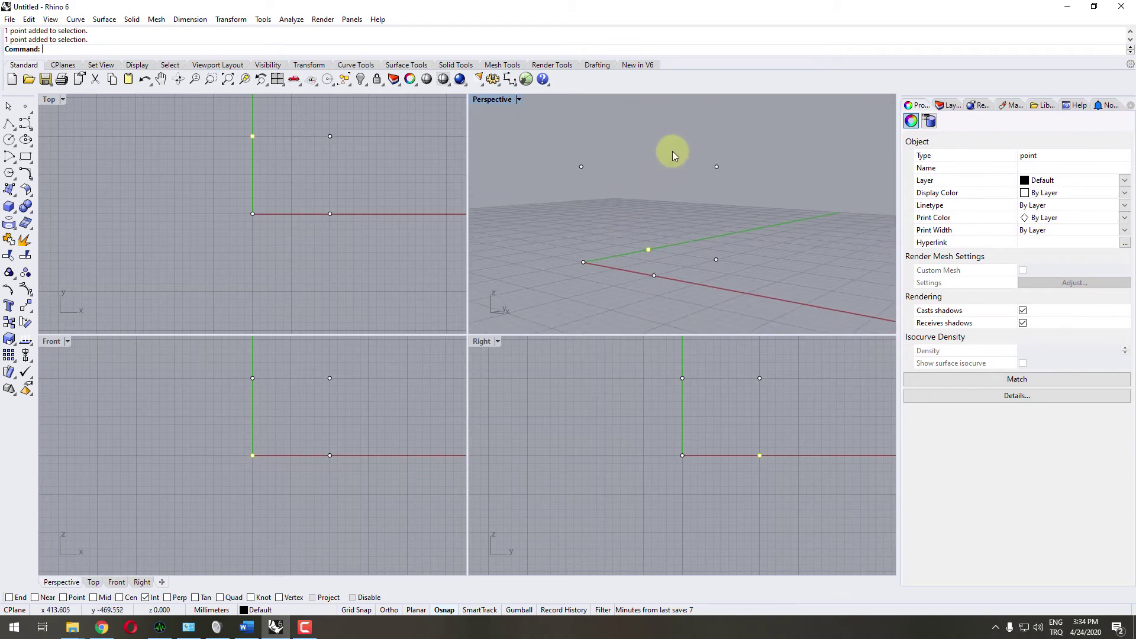
right_click_drag(673, 155, 682, 229)
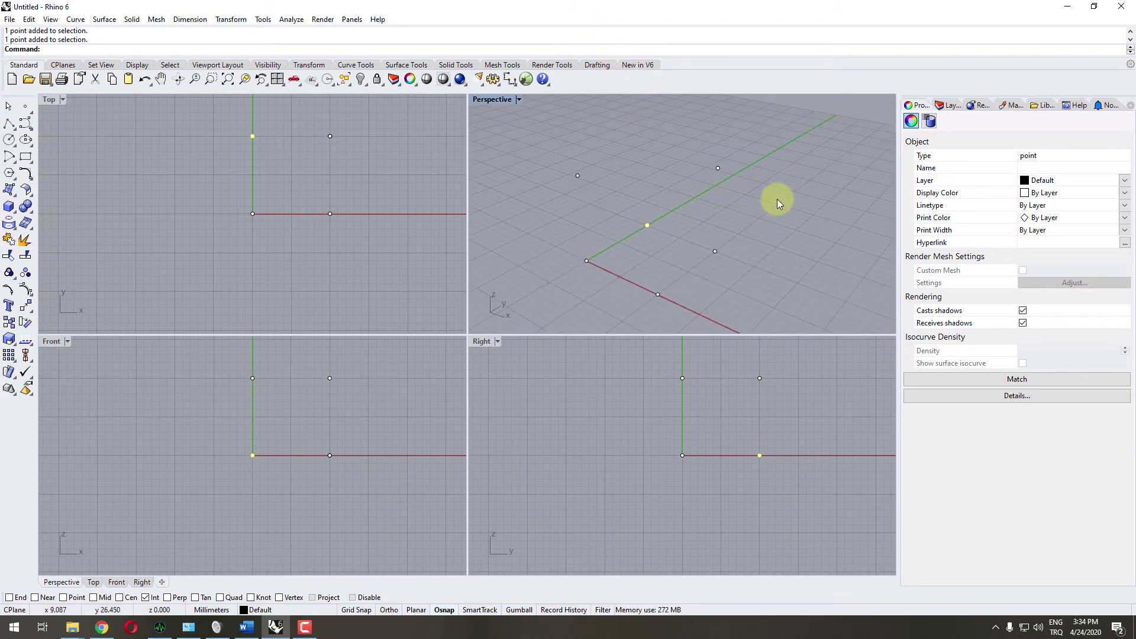
left_click(673, 259)
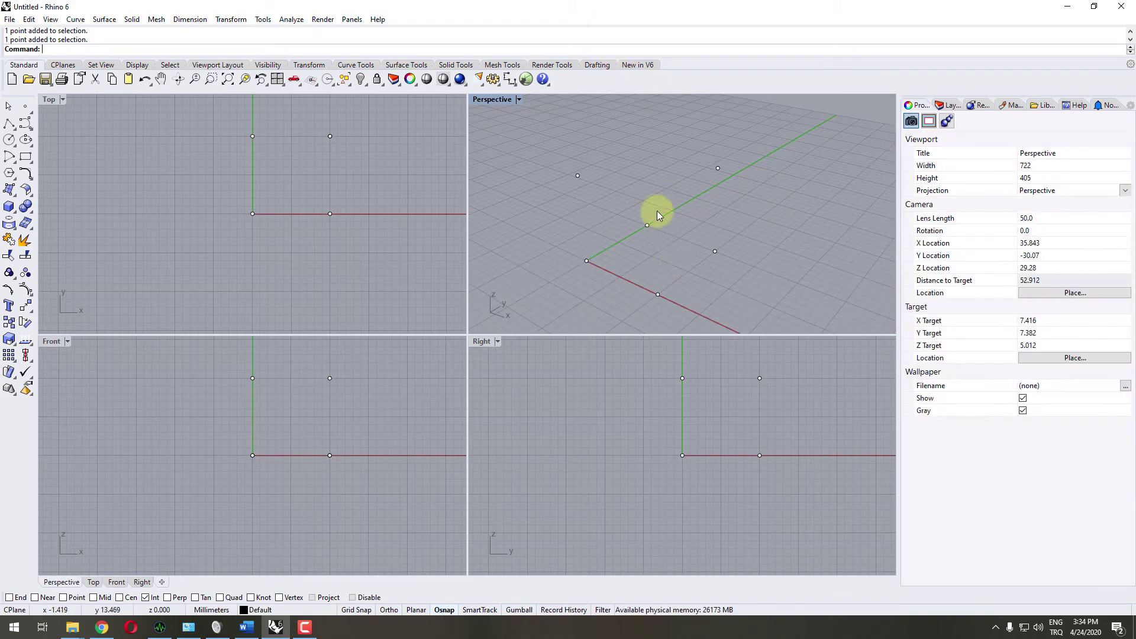
- Start copying the points at 10,0,0 and 0,10,0 from a base point beside the origin in the Right view, limiting the distance to 10 mm
left_click(647, 225)
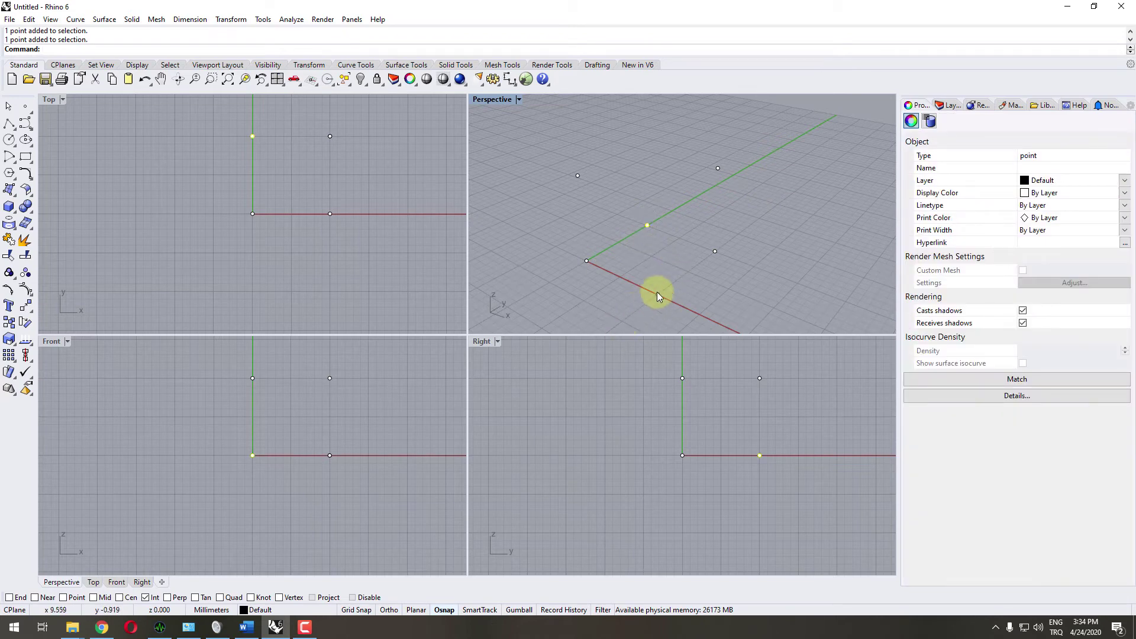
right_click_drag(636, 186, 633, 277)
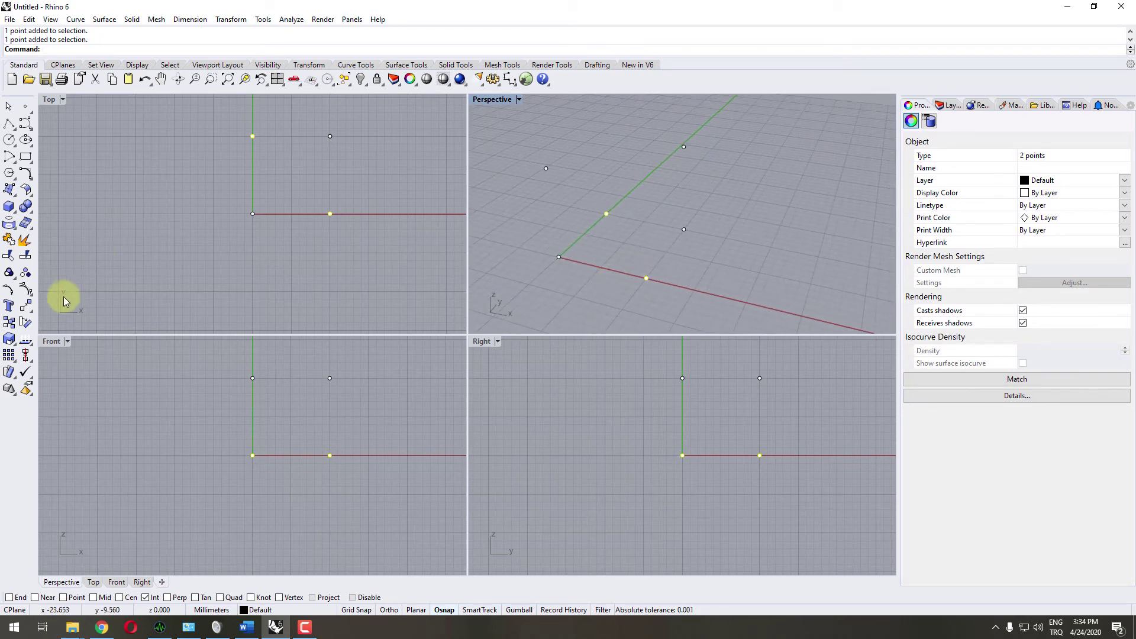
left_click(10, 323)
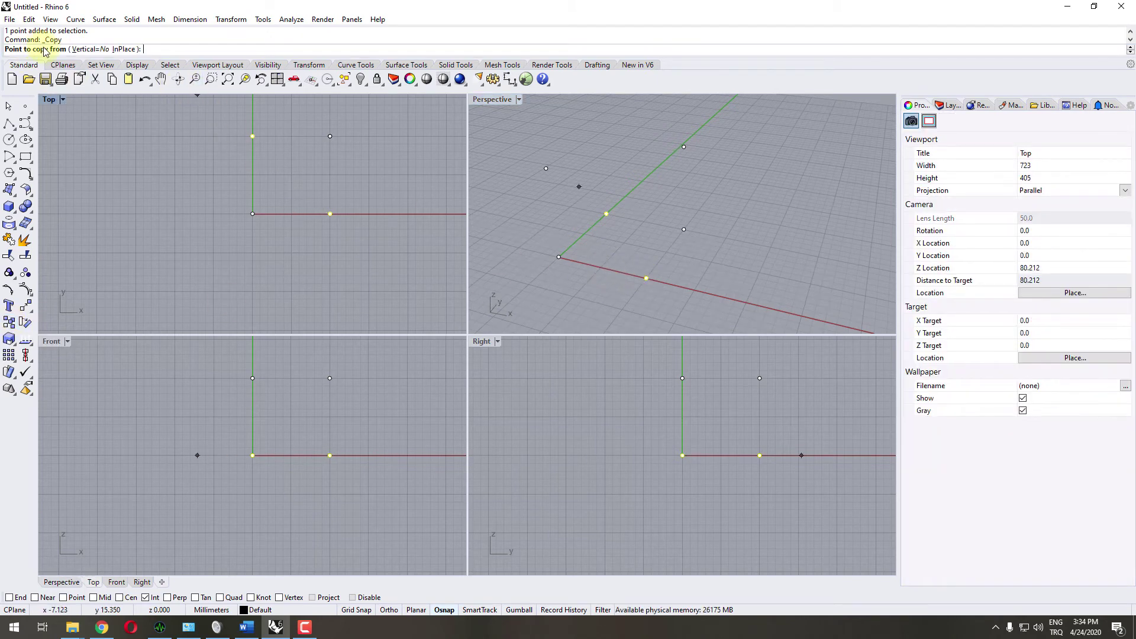
right_click(604, 191)
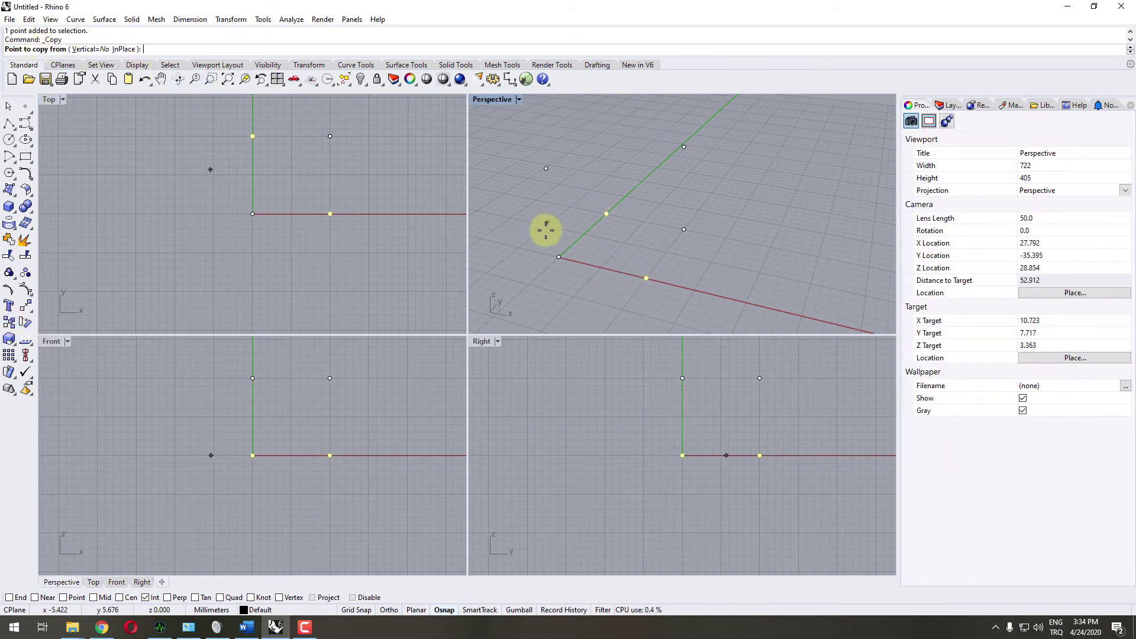
right_click_drag(548, 229, 659, 223)
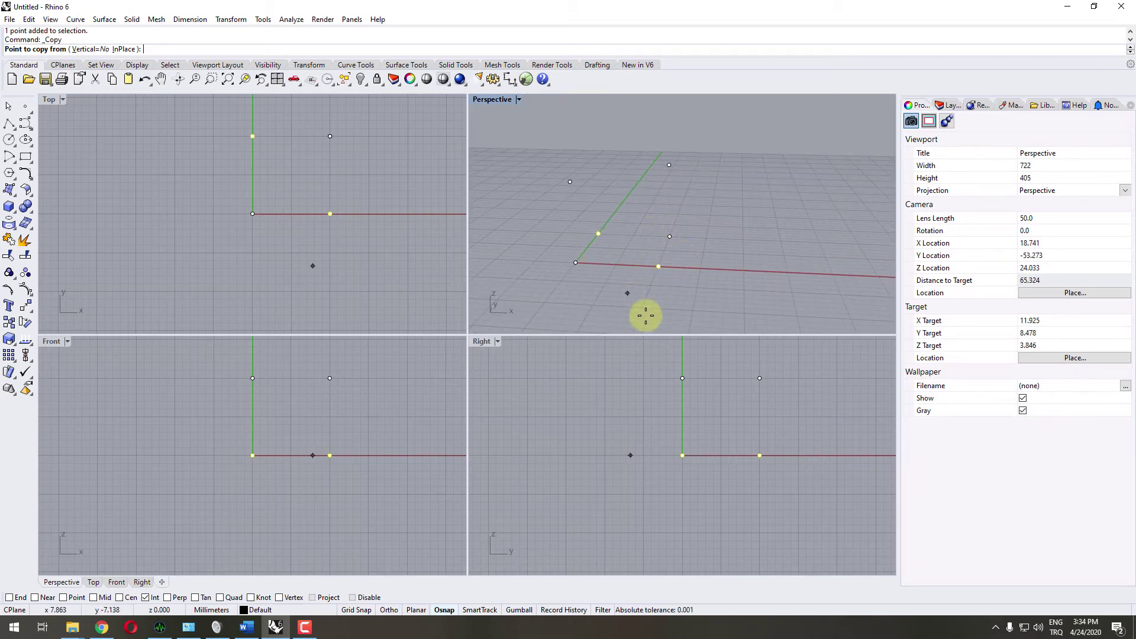
right_click(713, 400)
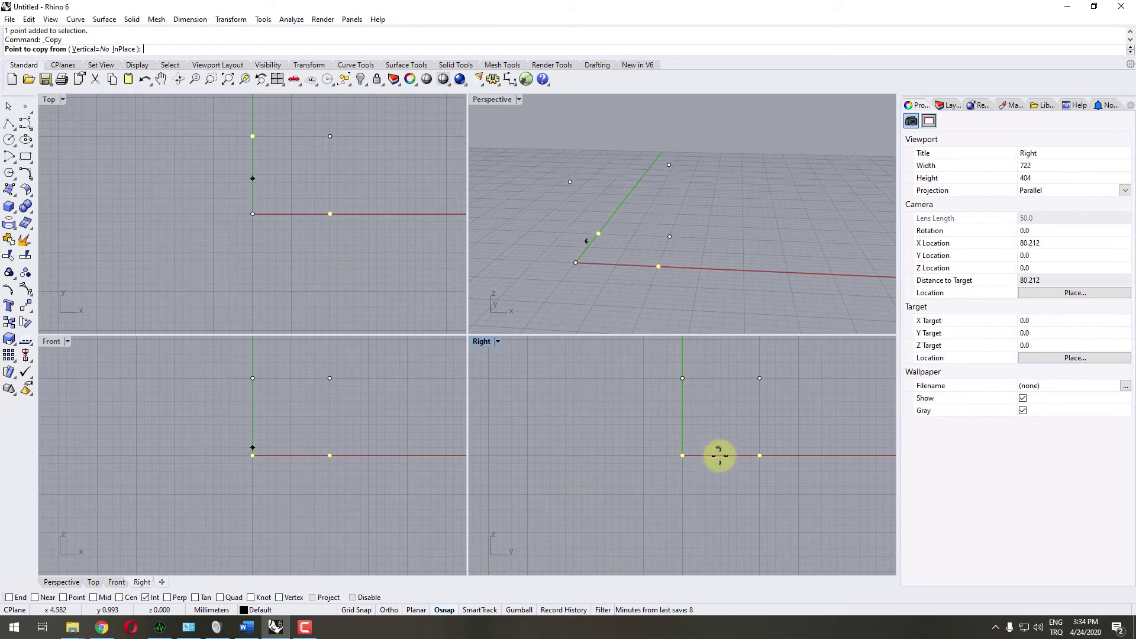
scroll(705, 456, "down", 4)
scroll(627, 502, "up", 2)
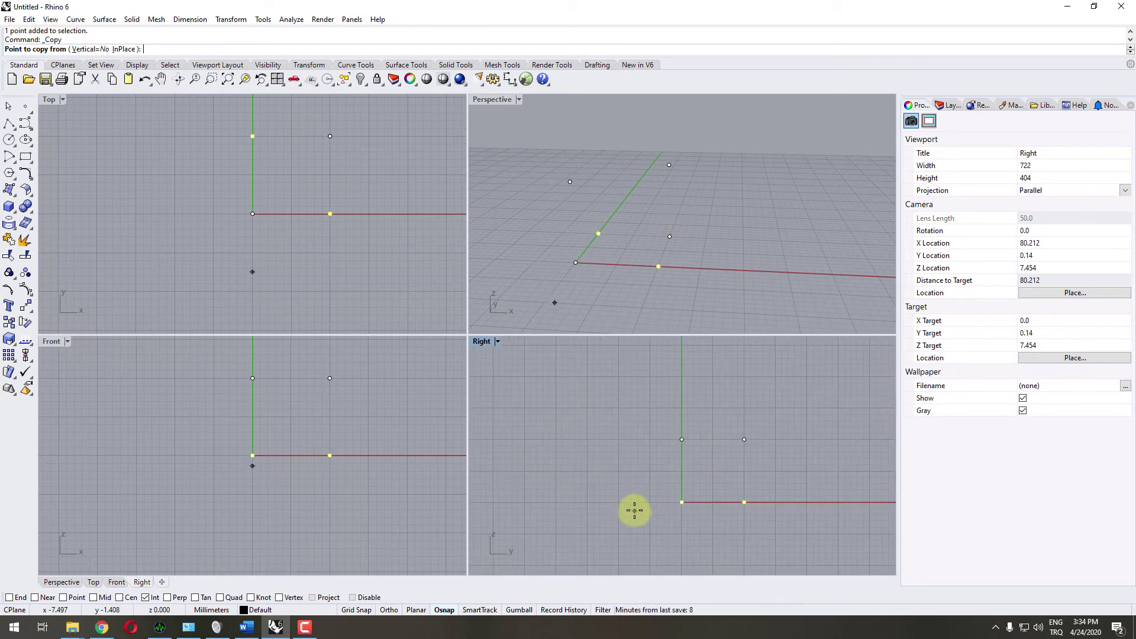
left_click(634, 509)
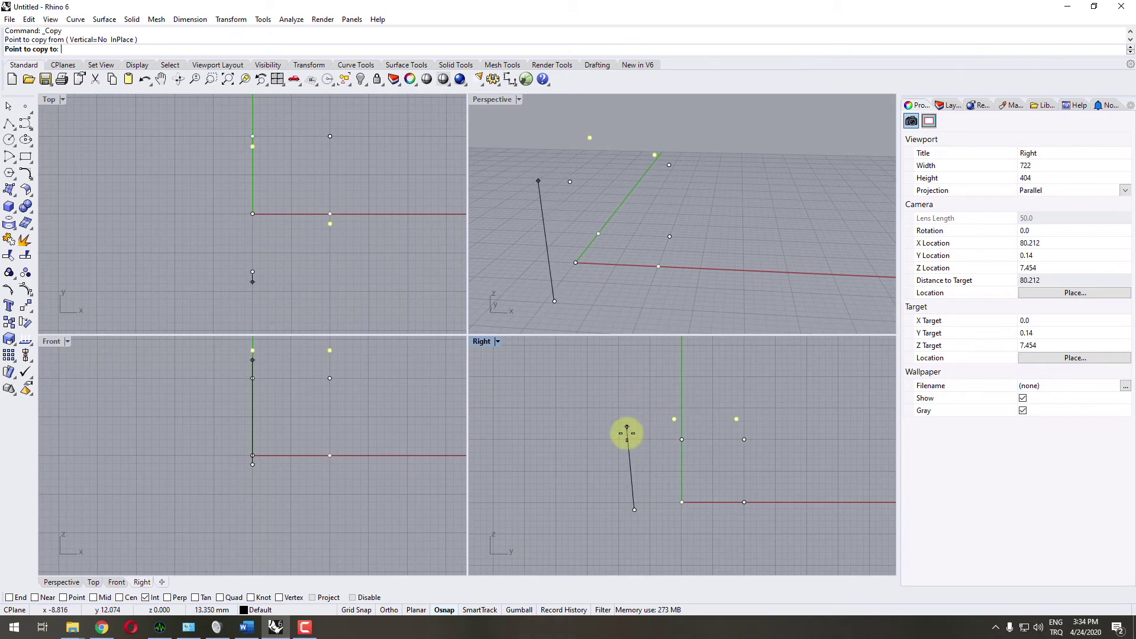
key("F8")
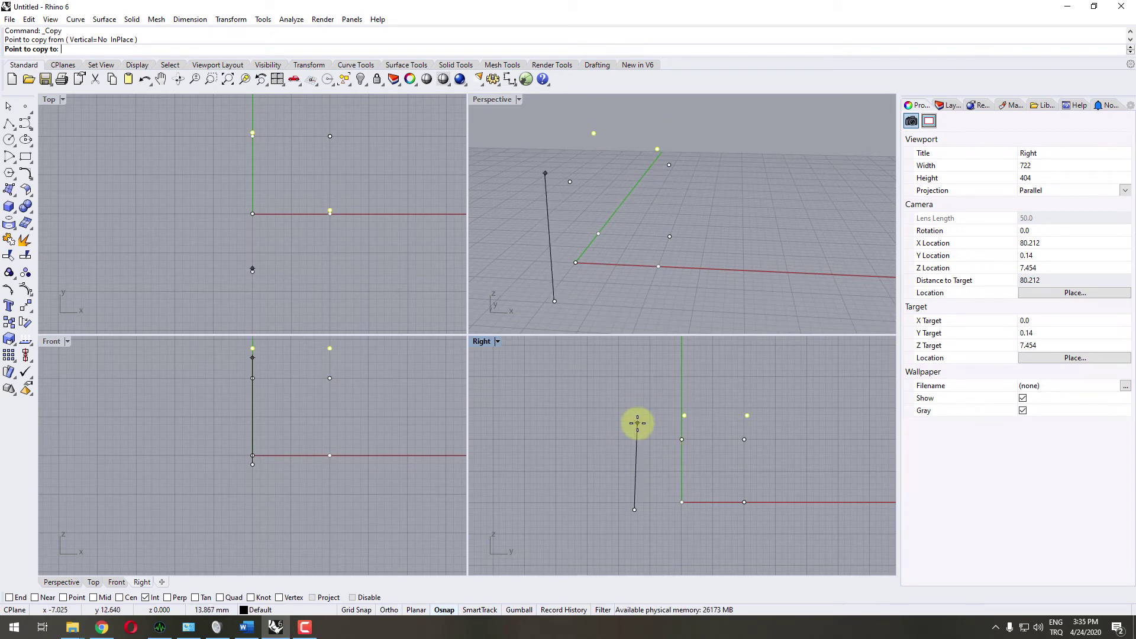
key("F8")
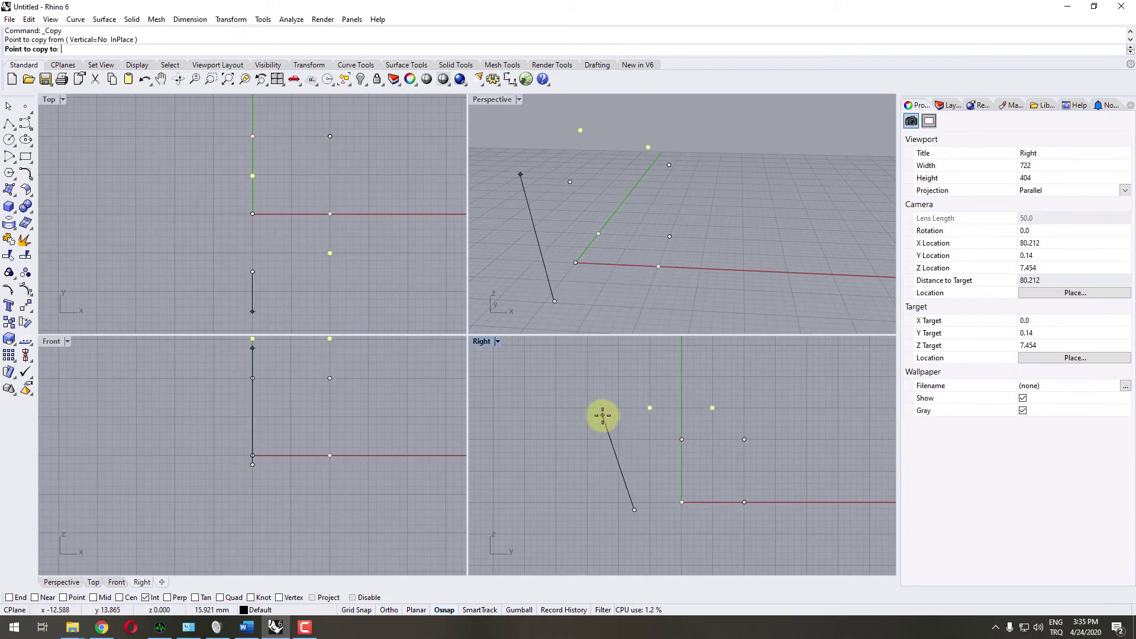
type("10")
key("F8")
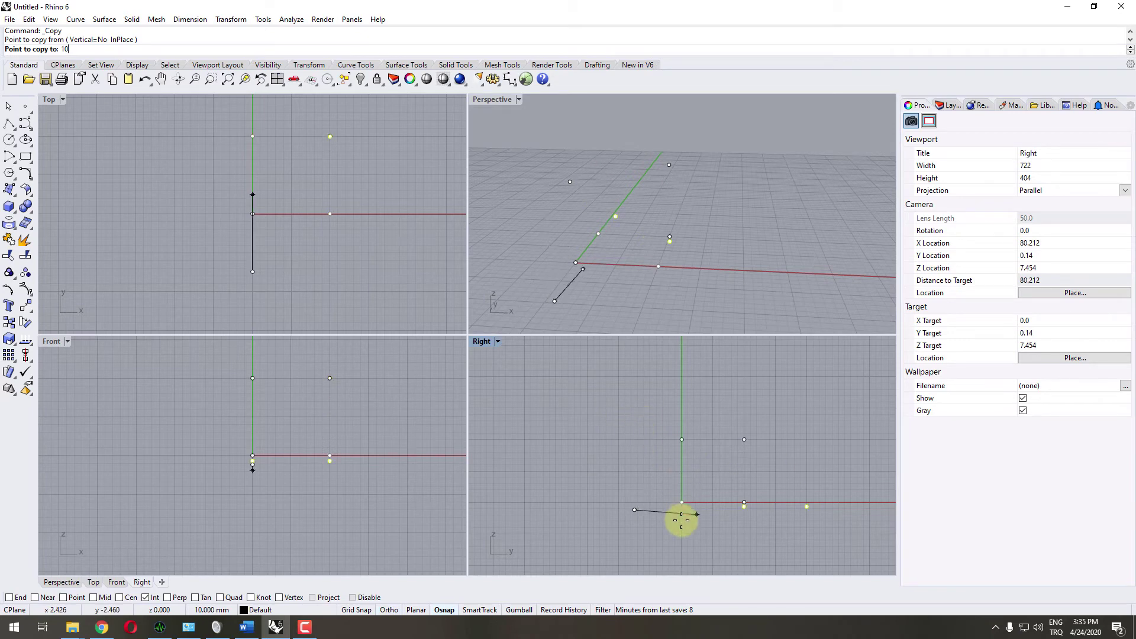
key("F8")
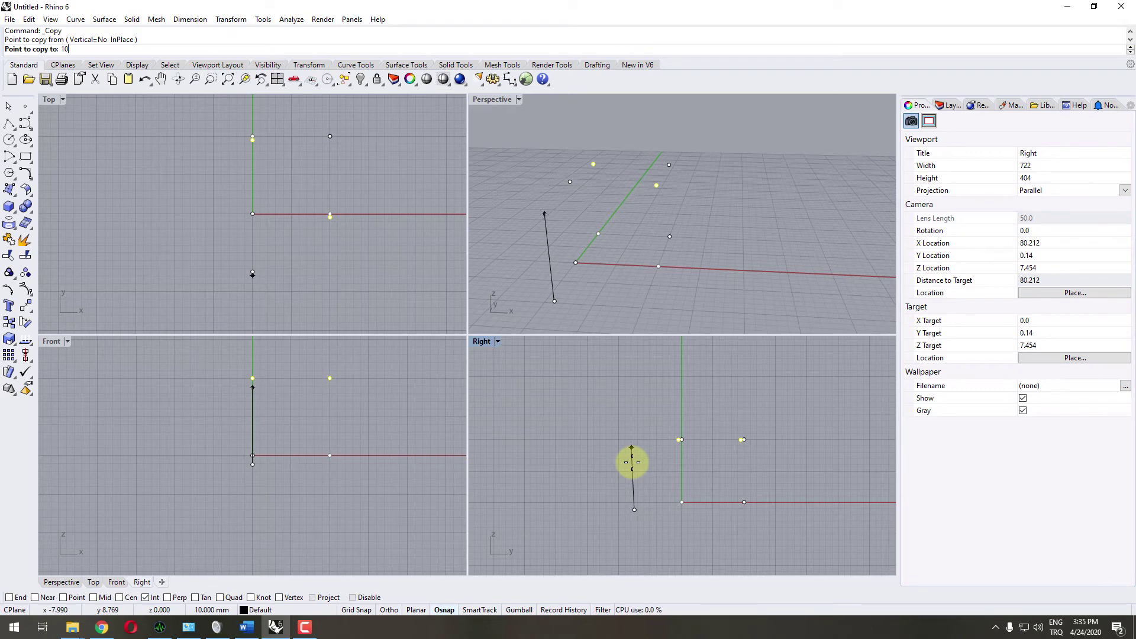
type(",0")
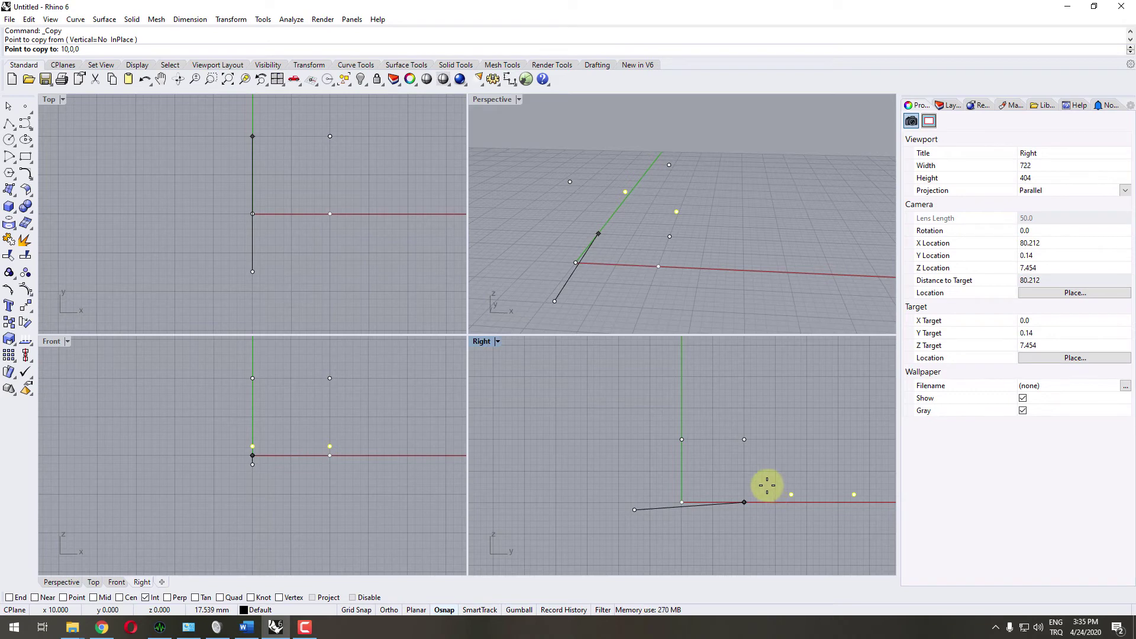
key("BackSpace")
key("BackSpace")
key("BackSpace")
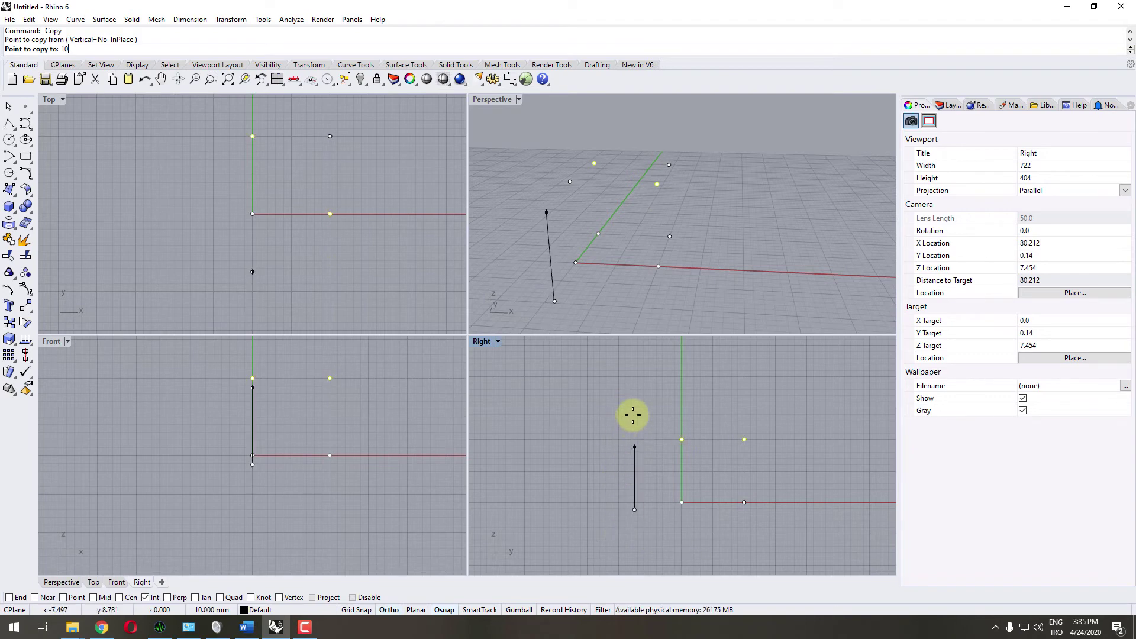
- Place the copies 10 mm straight above the two original points with Ortho on and end the copy
left_click(652, 314)
scroll(649, 208, "down", 2)
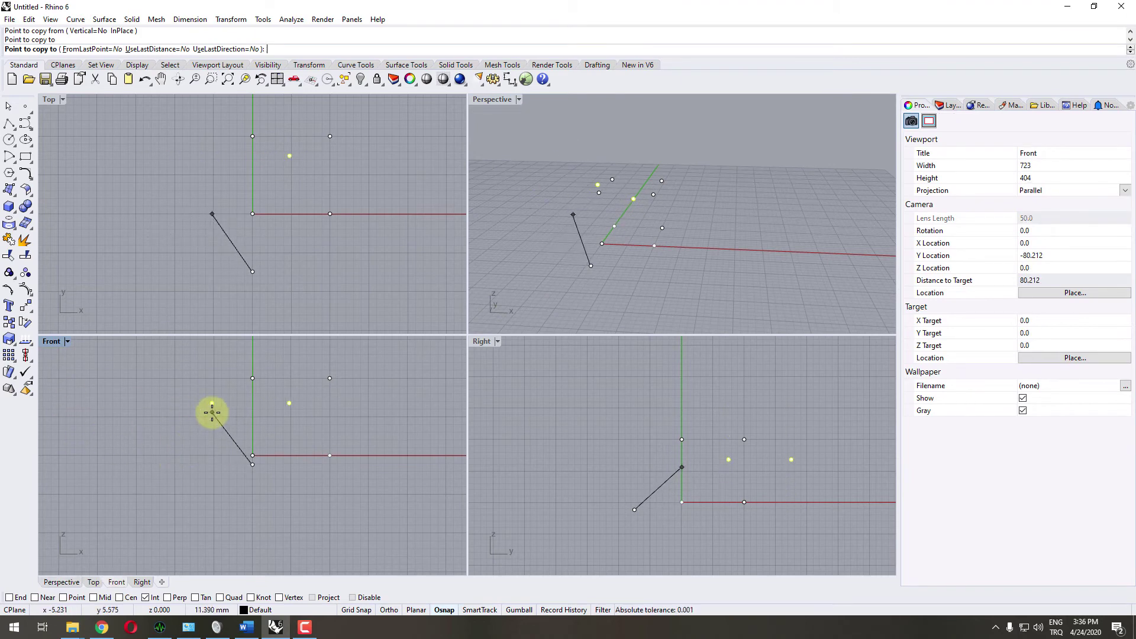
key("Return")
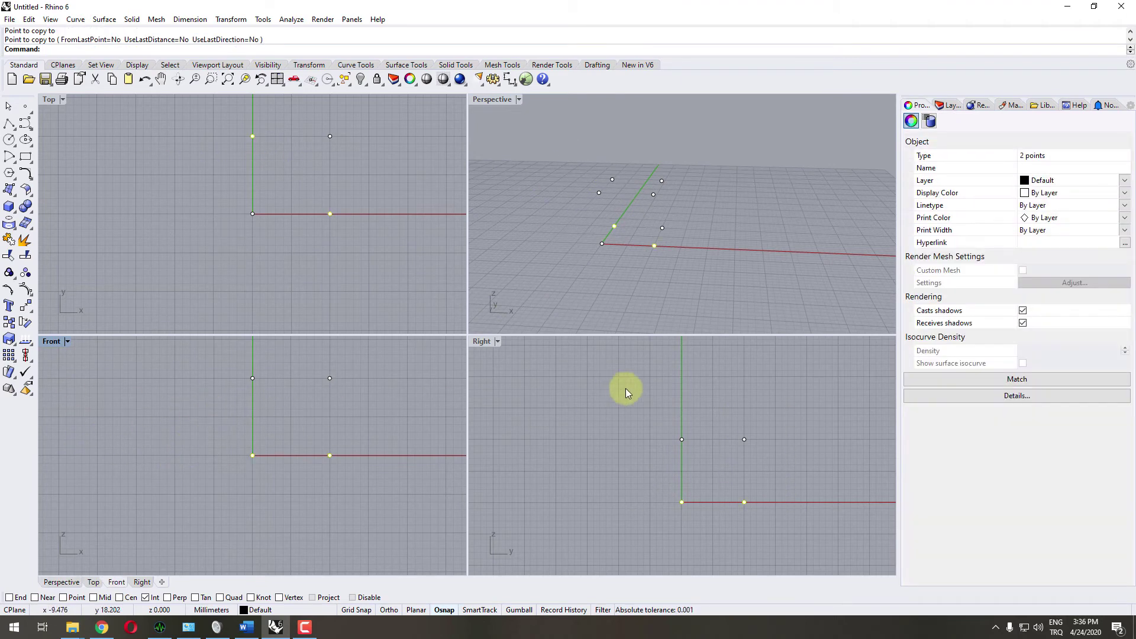
- Clear the selection and examine the arrangement of the cube's corner points in the Perspective view
left_click(651, 314)
right_click_drag(667, 292, 699, 220)
scroll(621, 245, "up", 2)
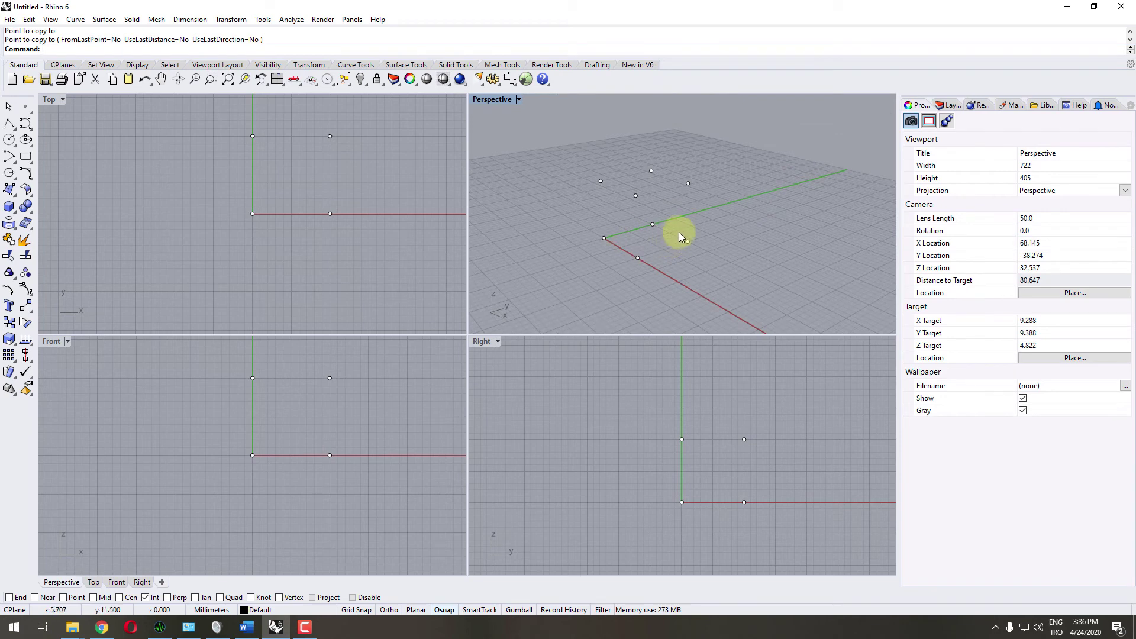
key("ctrl+s")
key("Escape")
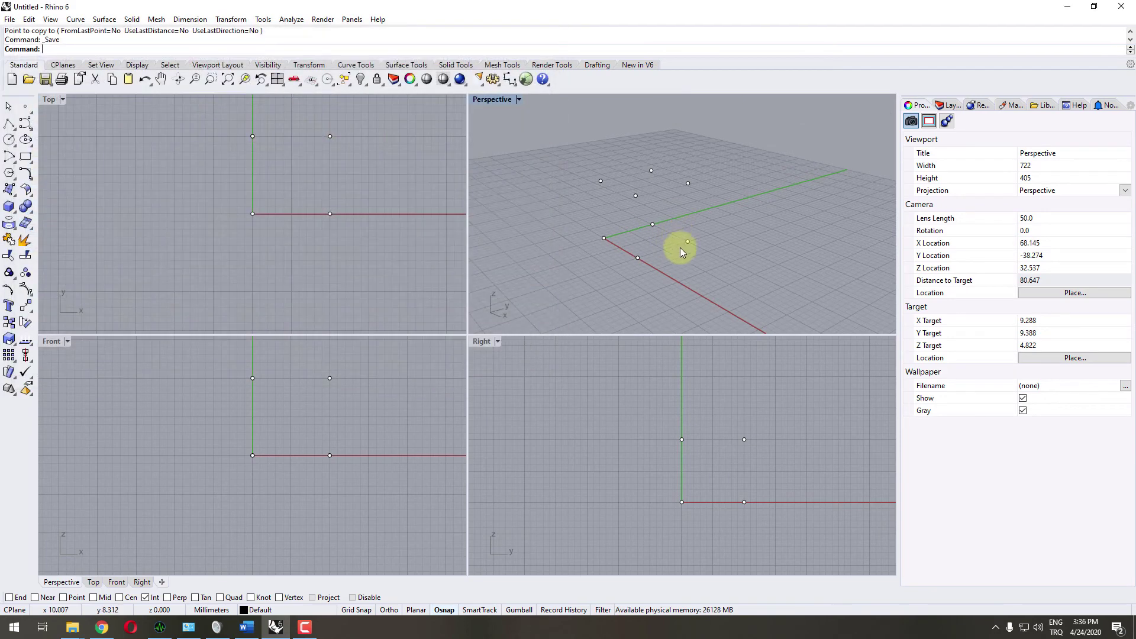
mouse_move(679, 252)
right_mouse_down()
mouse_move(703, 259)
mouse_move(635, 198)
mouse_move(665, 236)
right_mouse_up()
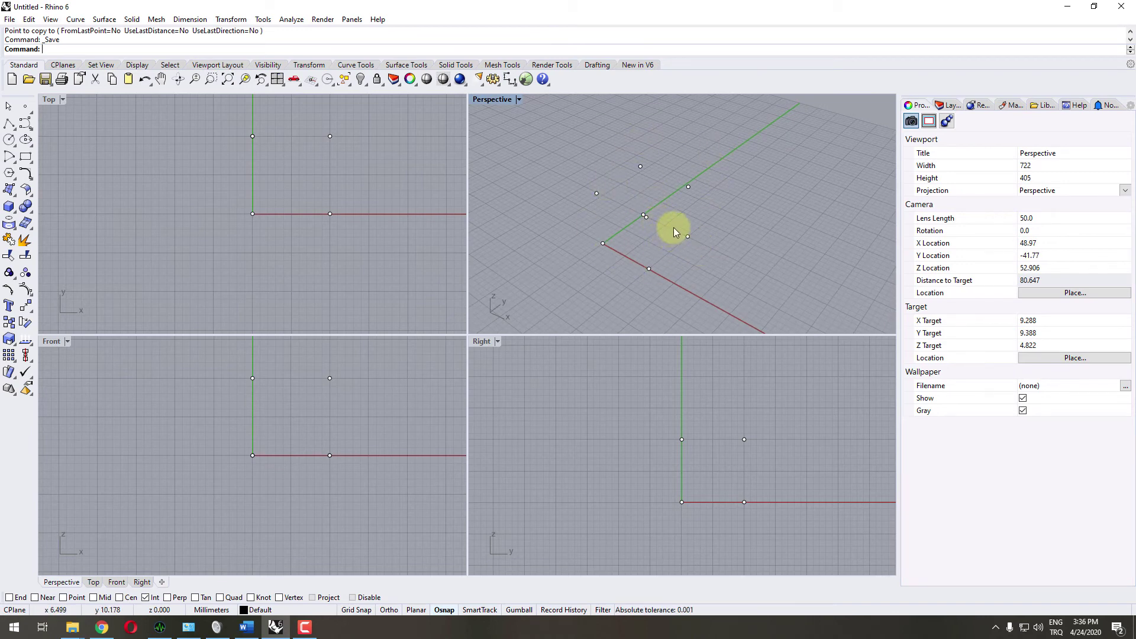
mouse_move(666, 243)
right_mouse_down()
mouse_move(650, 195)
mouse_move(651, 232)
right_mouse_up()
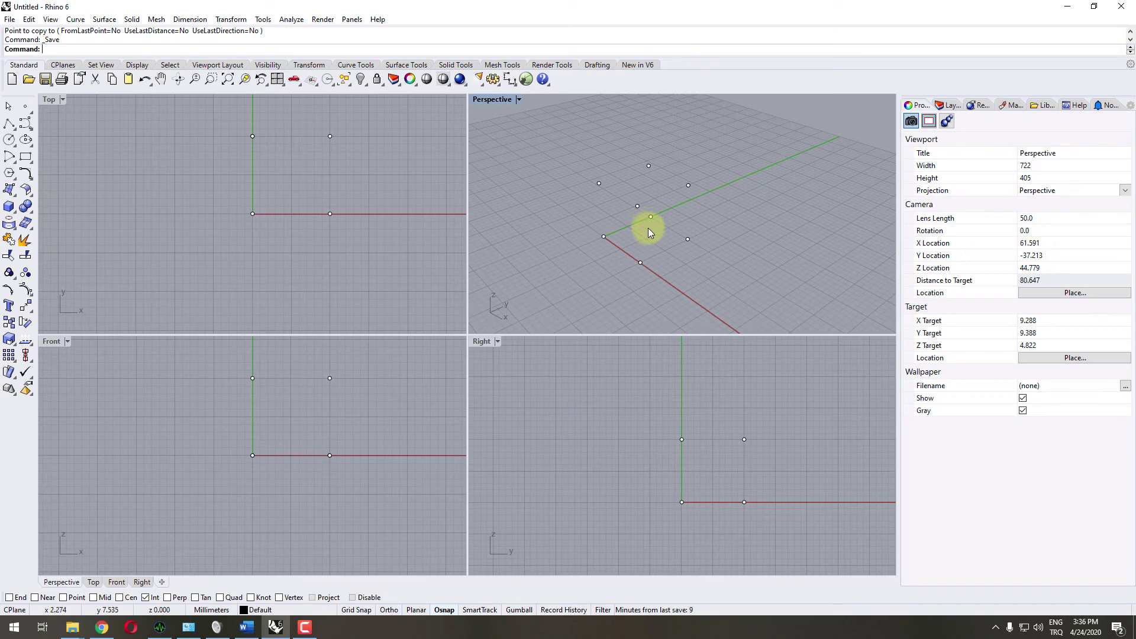
- Start a polyline and make Point the only active object snap, switching off Int
left_click(8, 125)
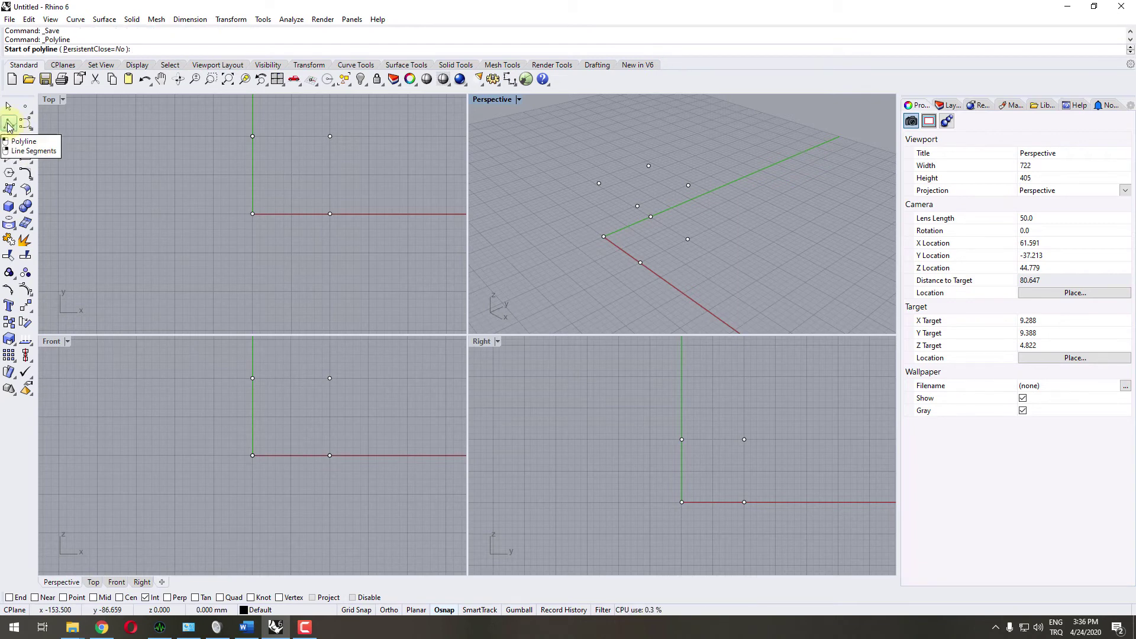
left_click(444, 610)
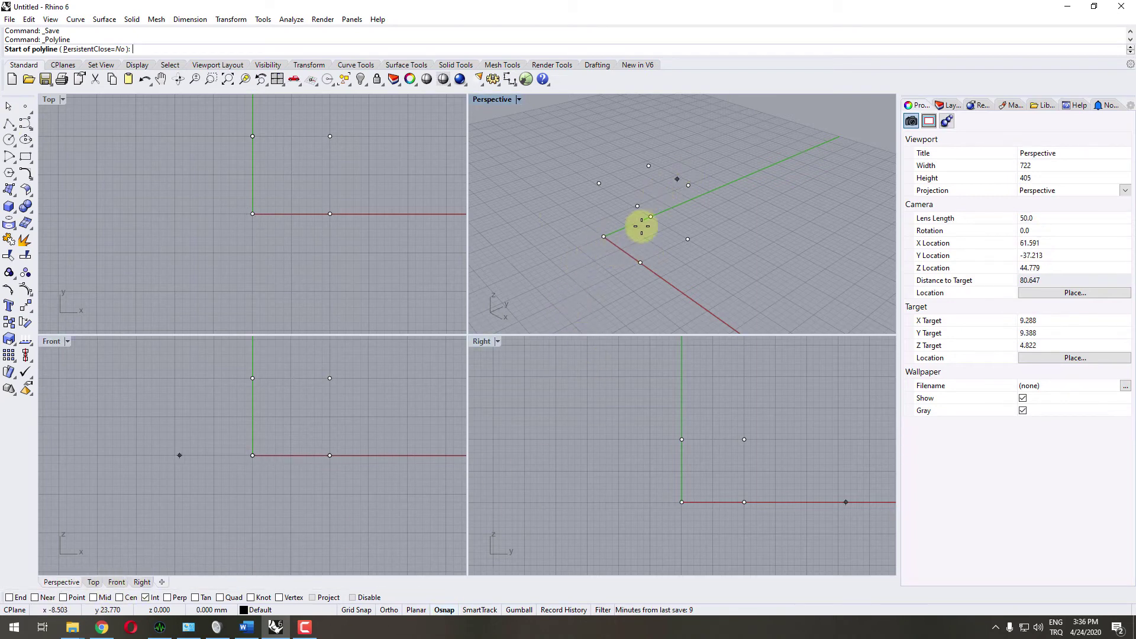
left_click(67, 598)
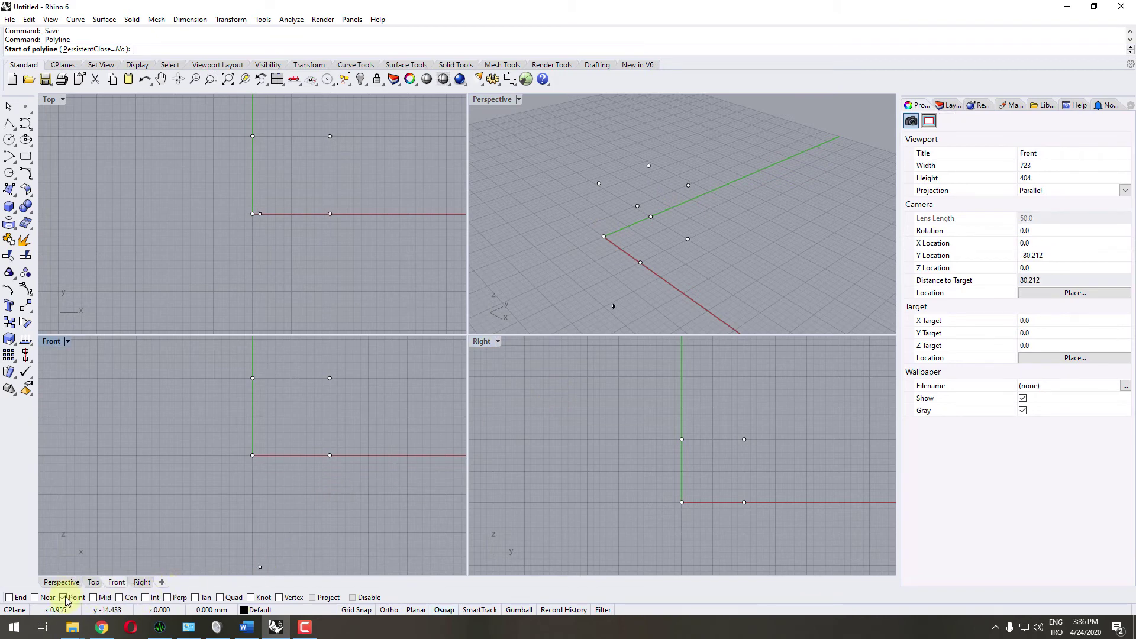
left_click(486, 371)
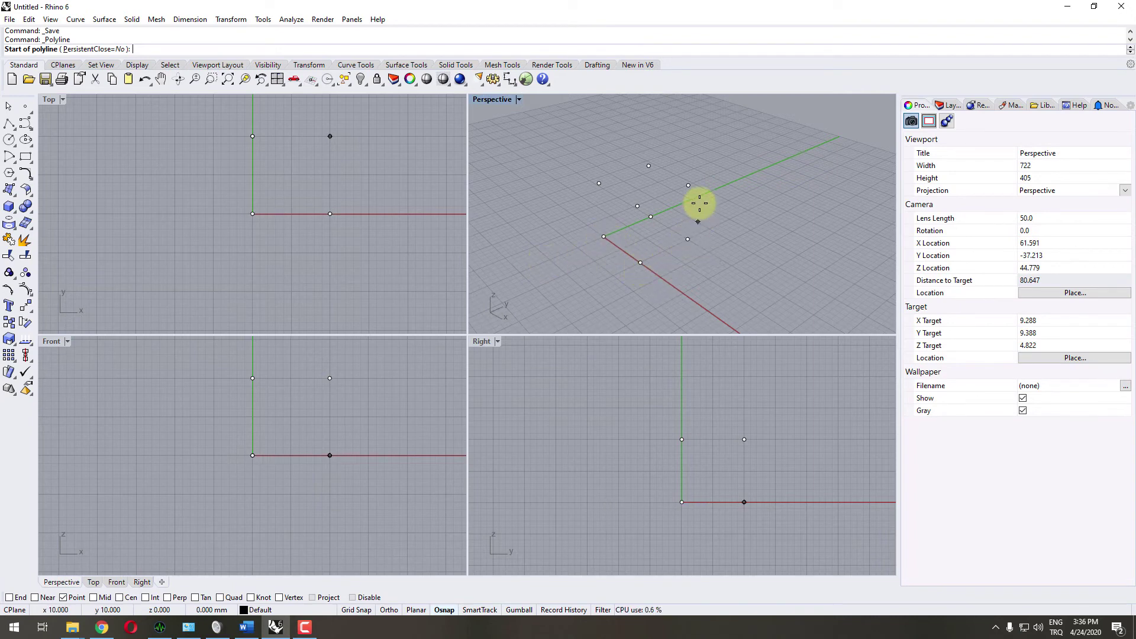
left_click(640, 264)
left_click(687, 239)
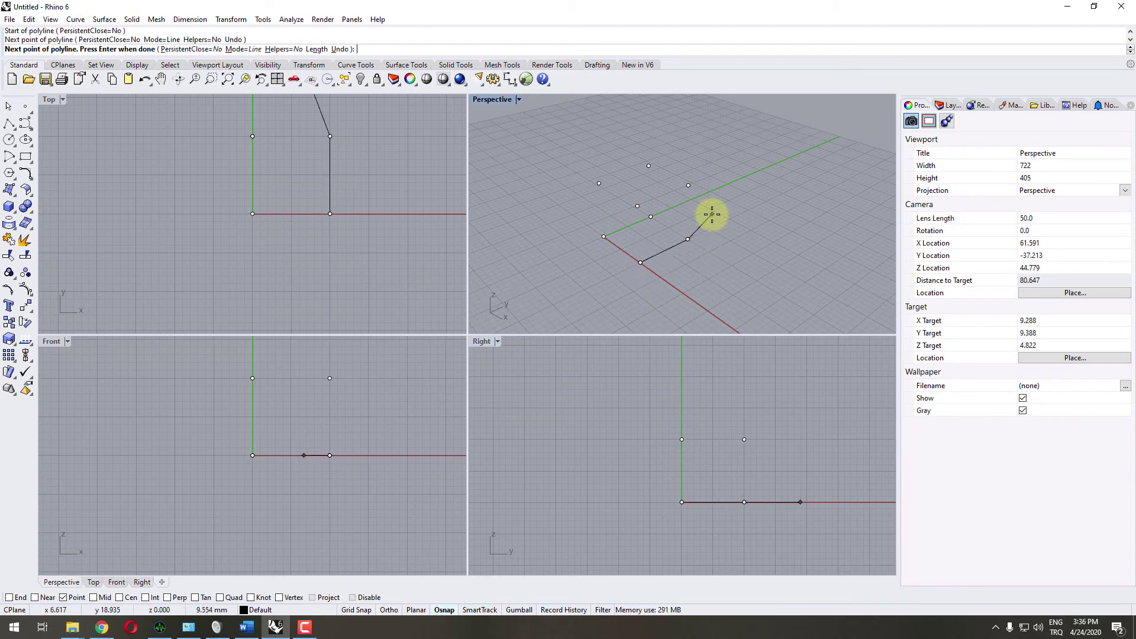
left_click(688, 185)
left_click(648, 166)
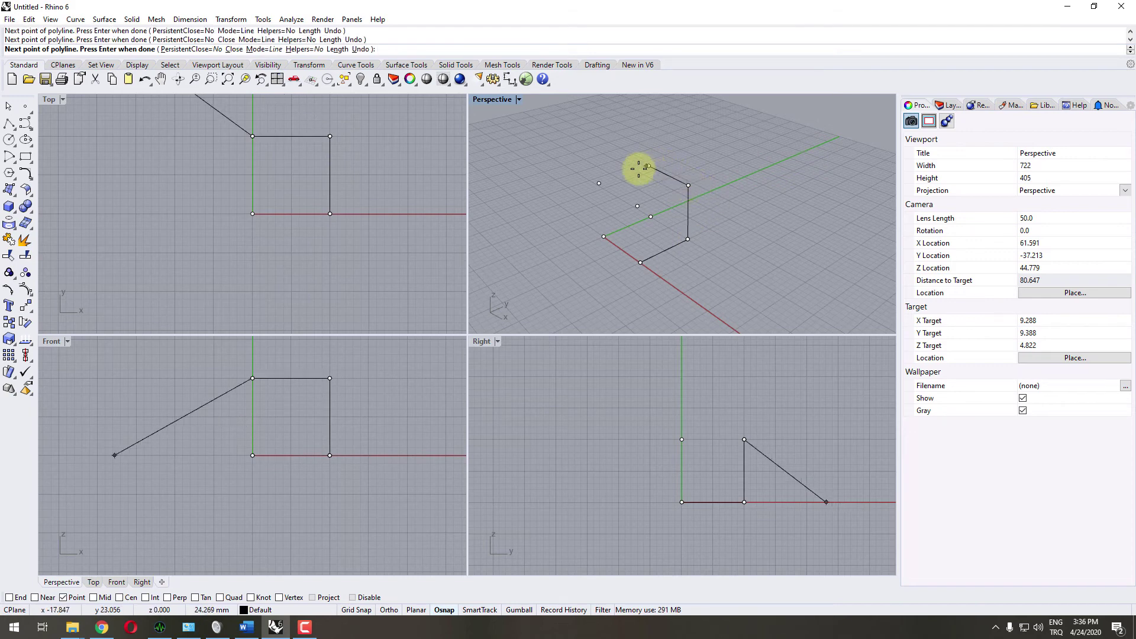
left_click(599, 183)
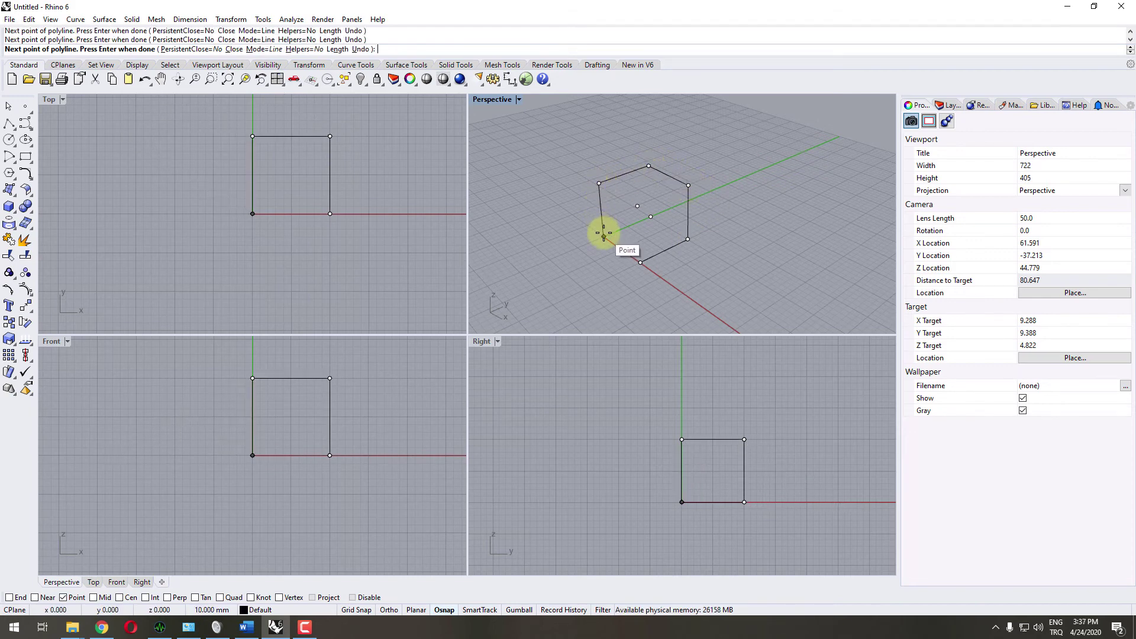
left_click(651, 219)
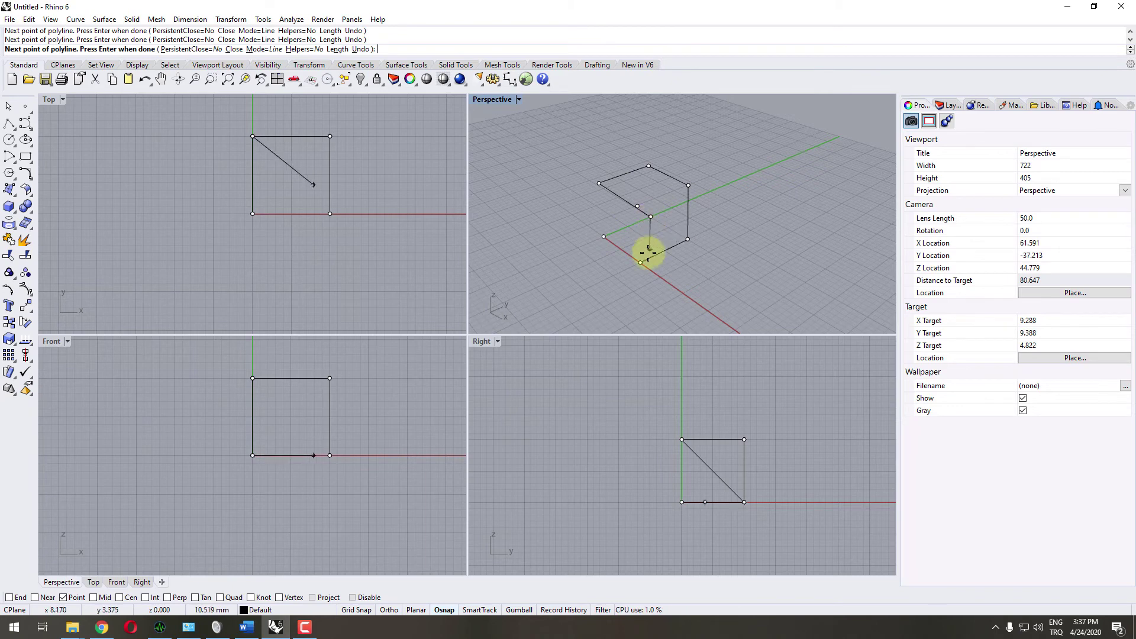
key("Escape")
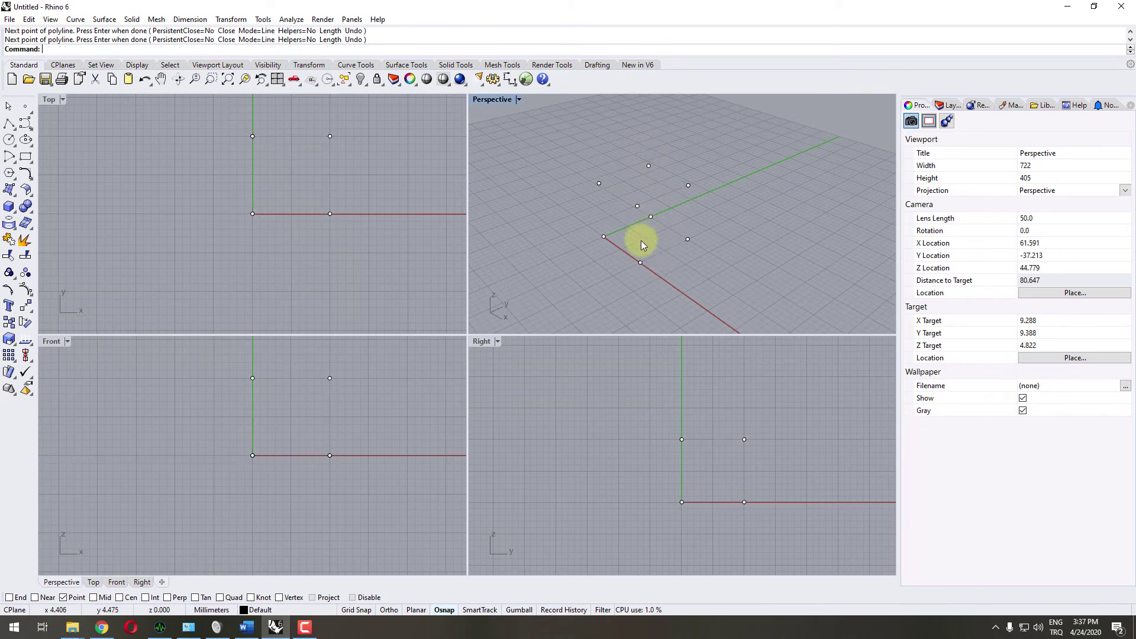
right_click_drag(642, 244, 679, 220)
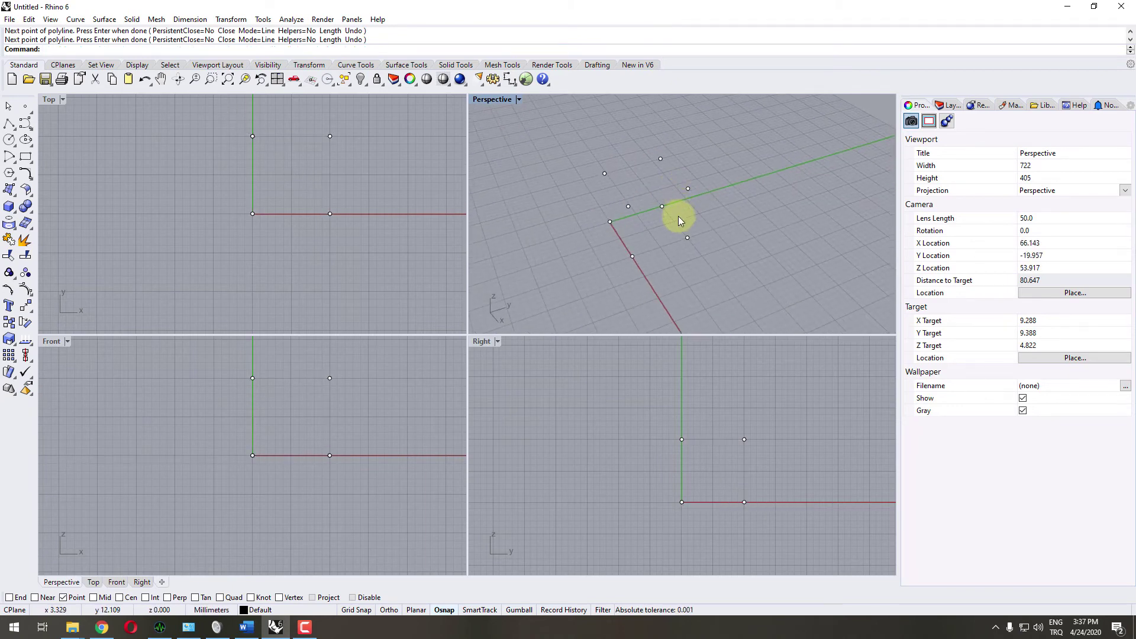
- Draw one closed polyline through all eight cube corner points in the Perspective view, starting and ending at the origin with the Point snap
key("Return")
left_click(611, 223)
left_click(632, 256)
left_click(688, 238)
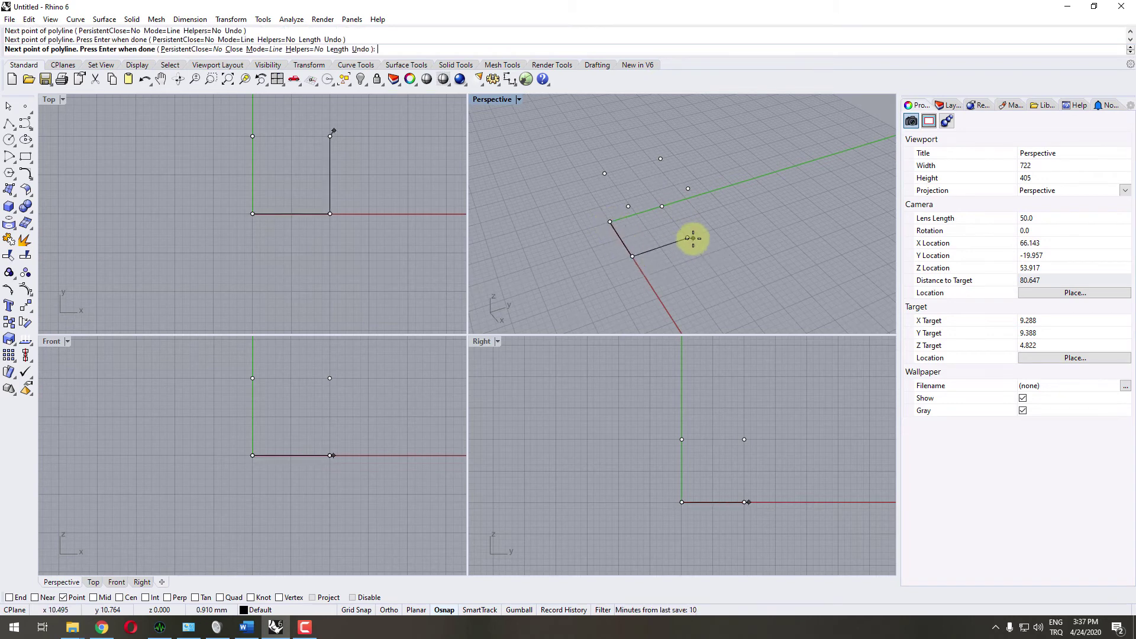
left_click(662, 206)
left_click(660, 159)
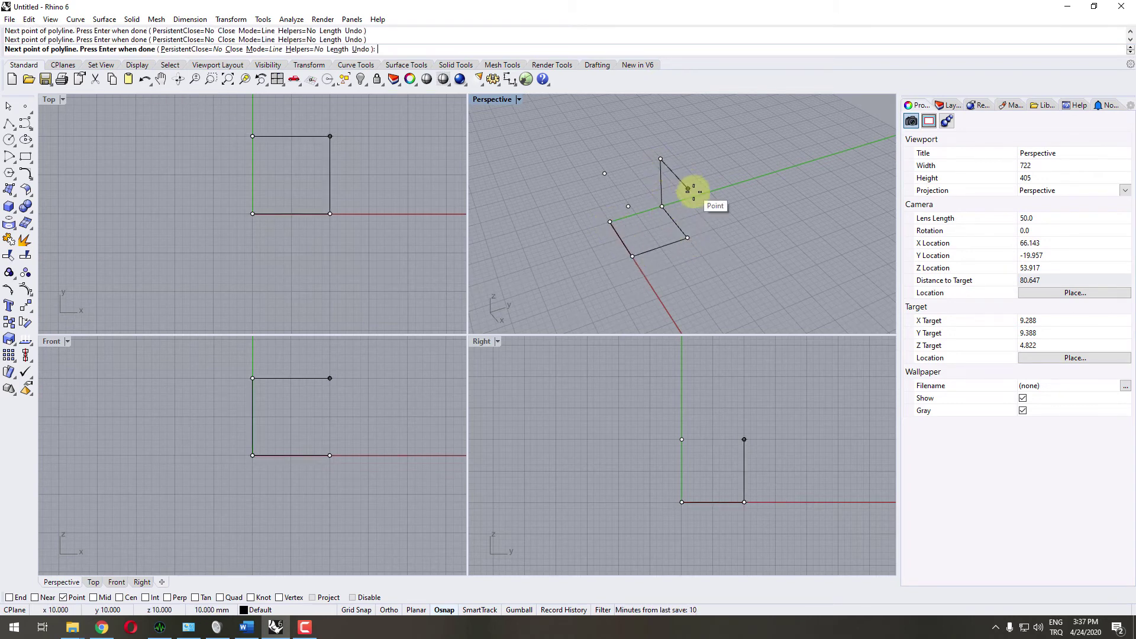
left_click(687, 189)
left_click(629, 207)
left_click(605, 173)
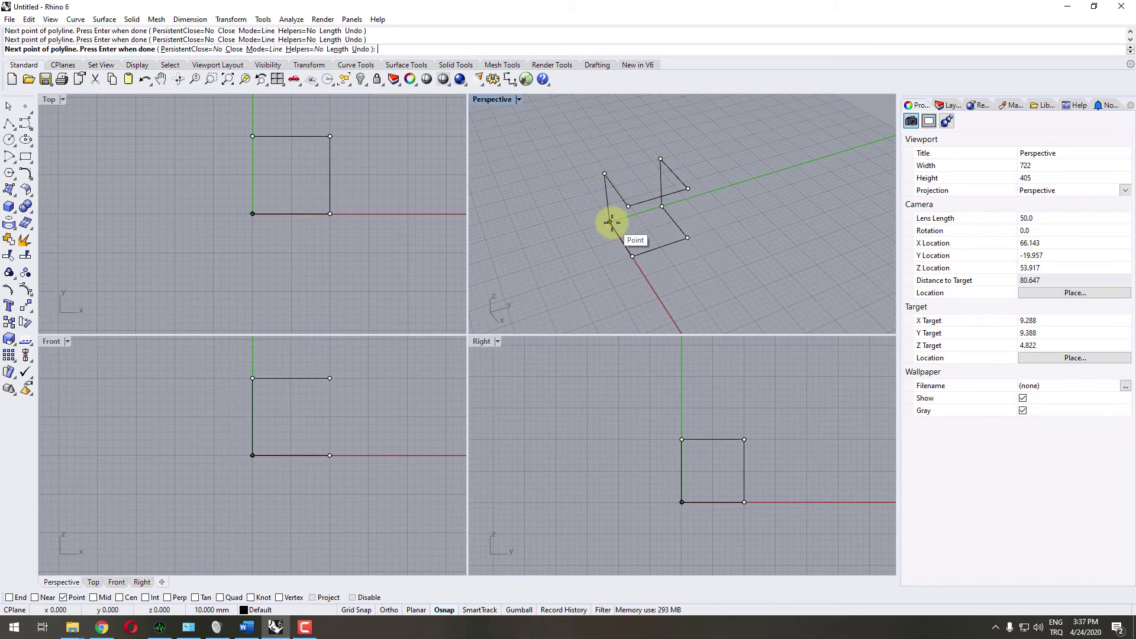
left_click(611, 222)
- Select the closed polyline together with all eight points in the Perspective view and delete them
mouse_move(685, 236)
right_mouse_down()
mouse_move(769, 185)
mouse_move(758, 172)
mouse_move(677, 236)
mouse_move(683, 218)
right_mouse_up()
left_click(651, 216)
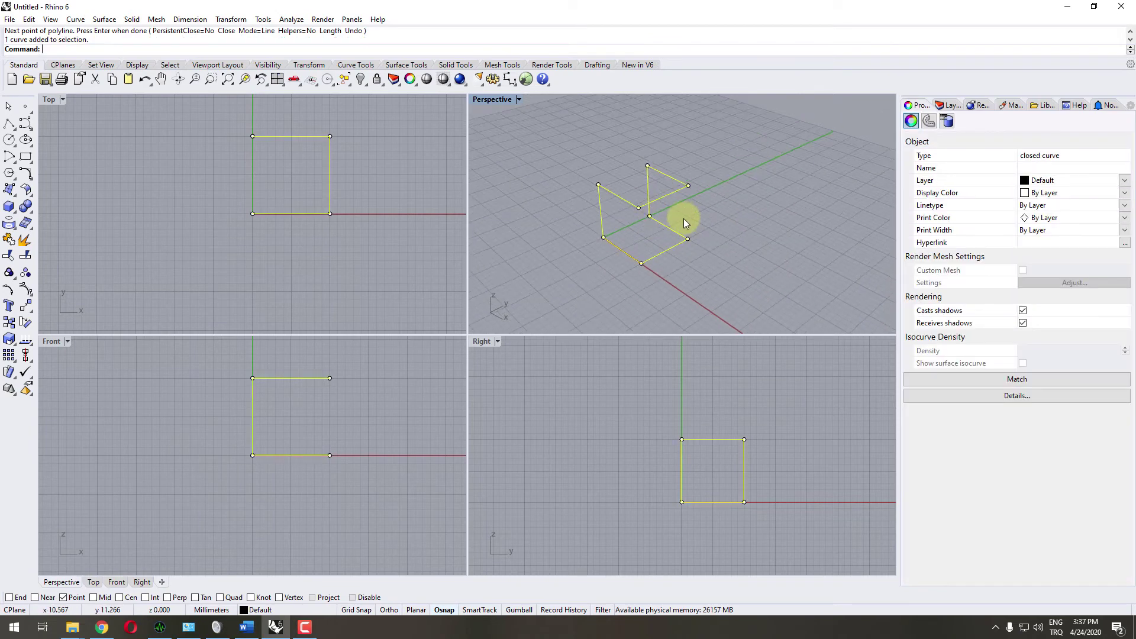
left_click(732, 133)
left_click_drag(733, 133, 596, 300)
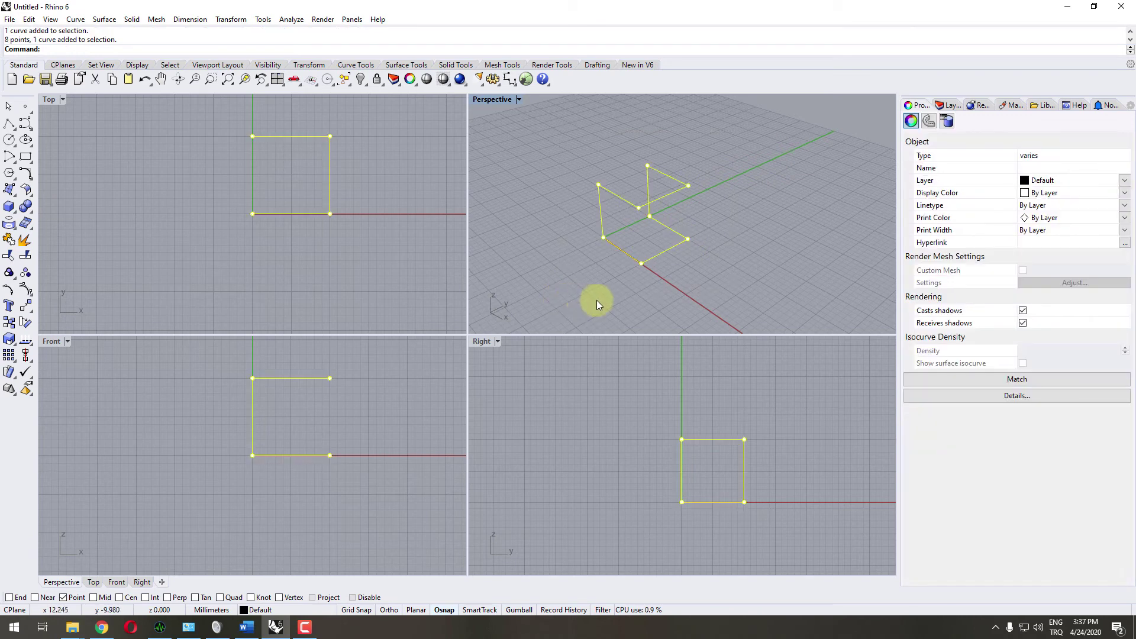
key("Delete")
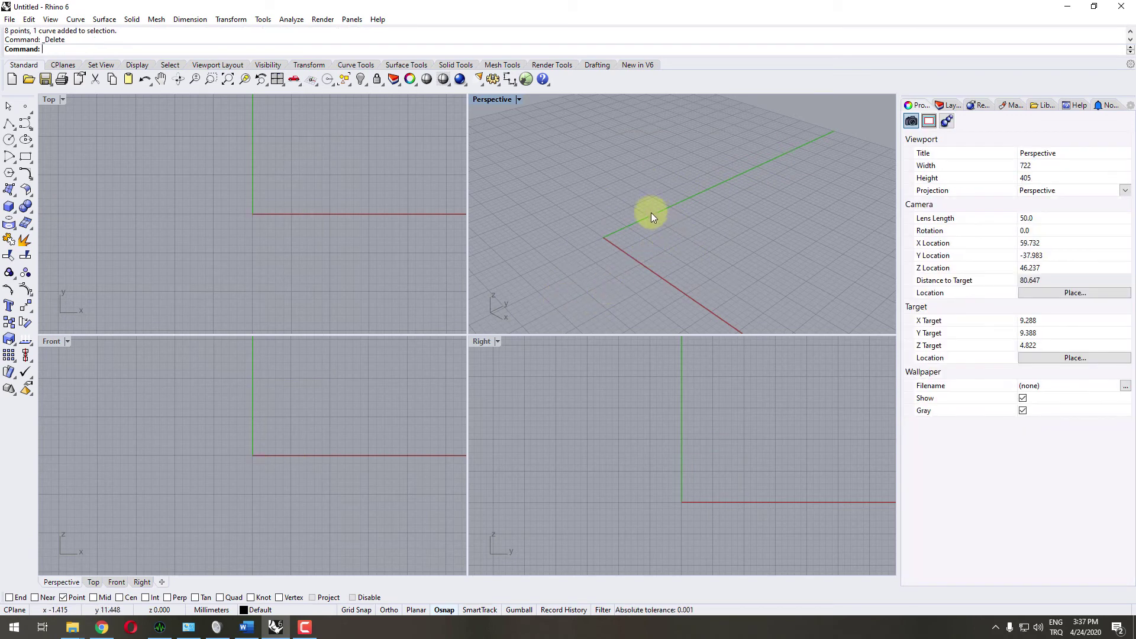
- Start a box in the Perspective view and set its first base corner at the origin by entering 0
mouse_move(651, 215)
right_mouse_down()
mouse_move(669, 228)
mouse_move(664, 221)
right_mouse_up()
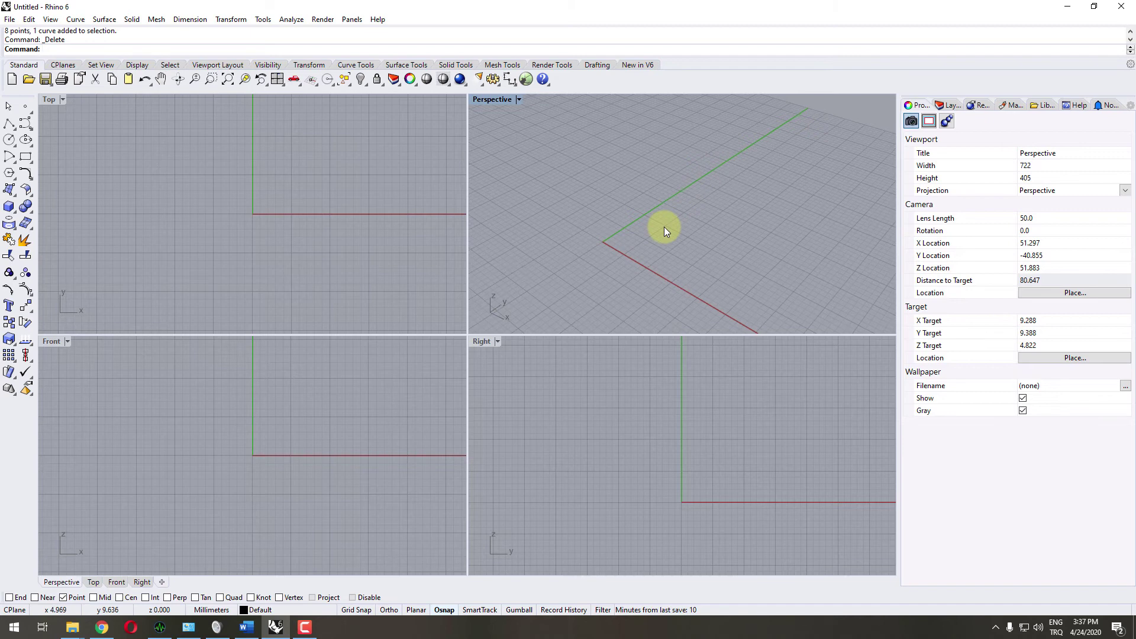
right_click_drag(664, 227, 685, 195, "shift")
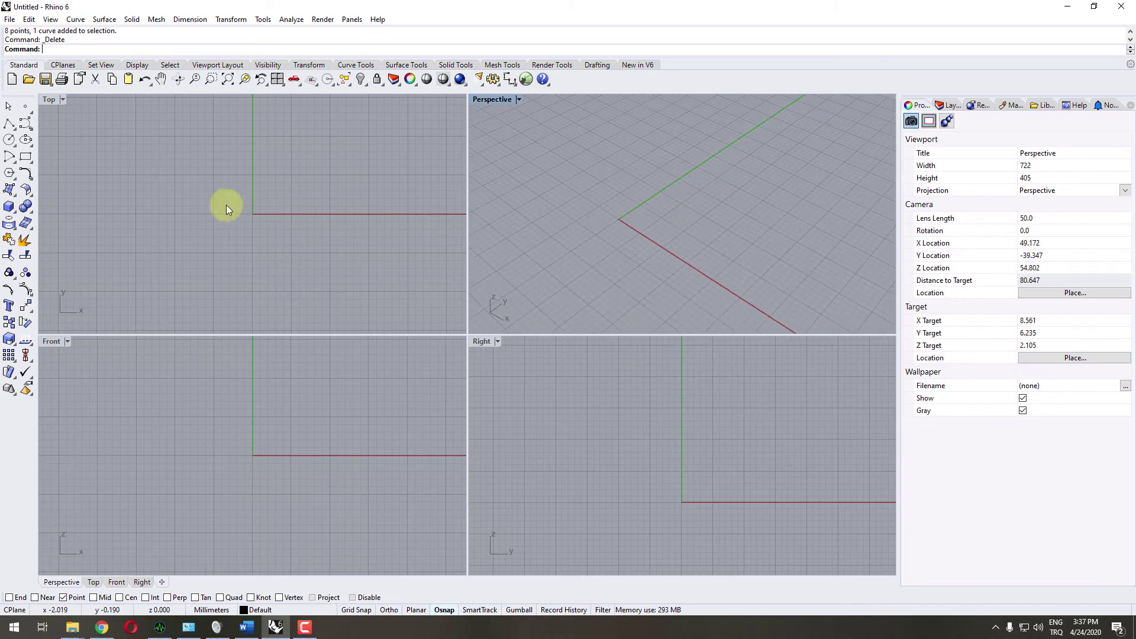
left_click(8, 207)
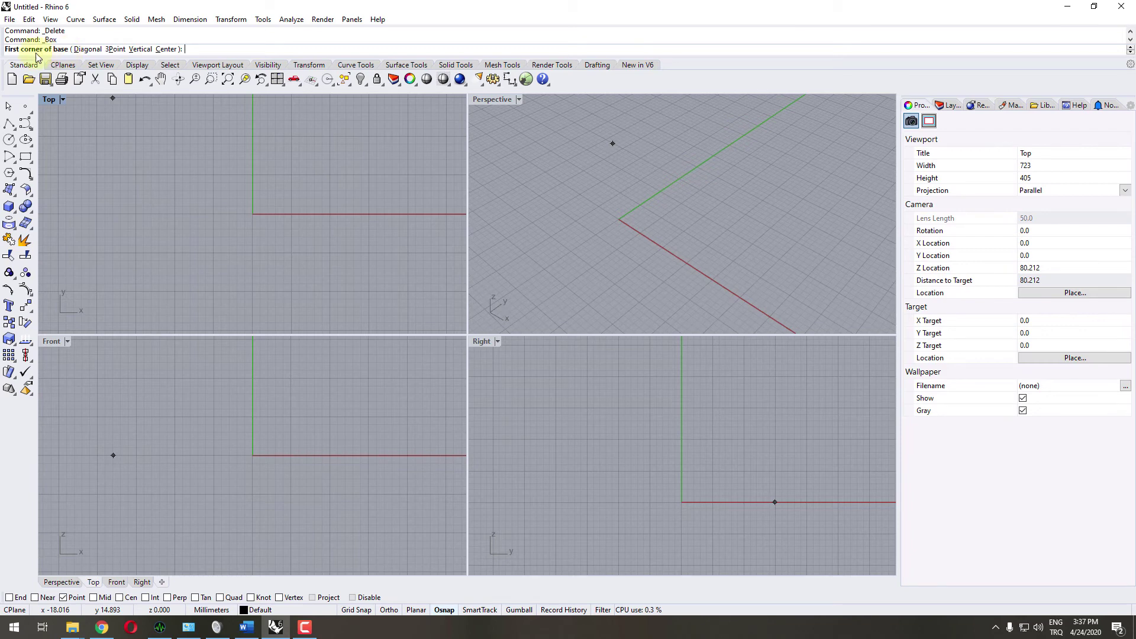
left_click(588, 189)
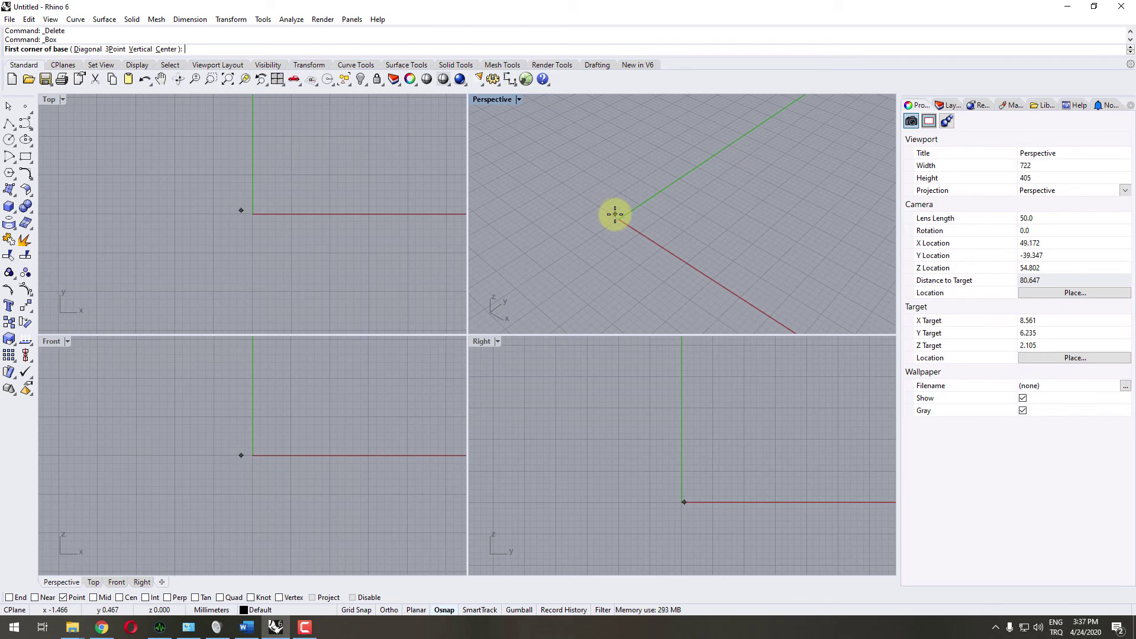
type("0,0,0")
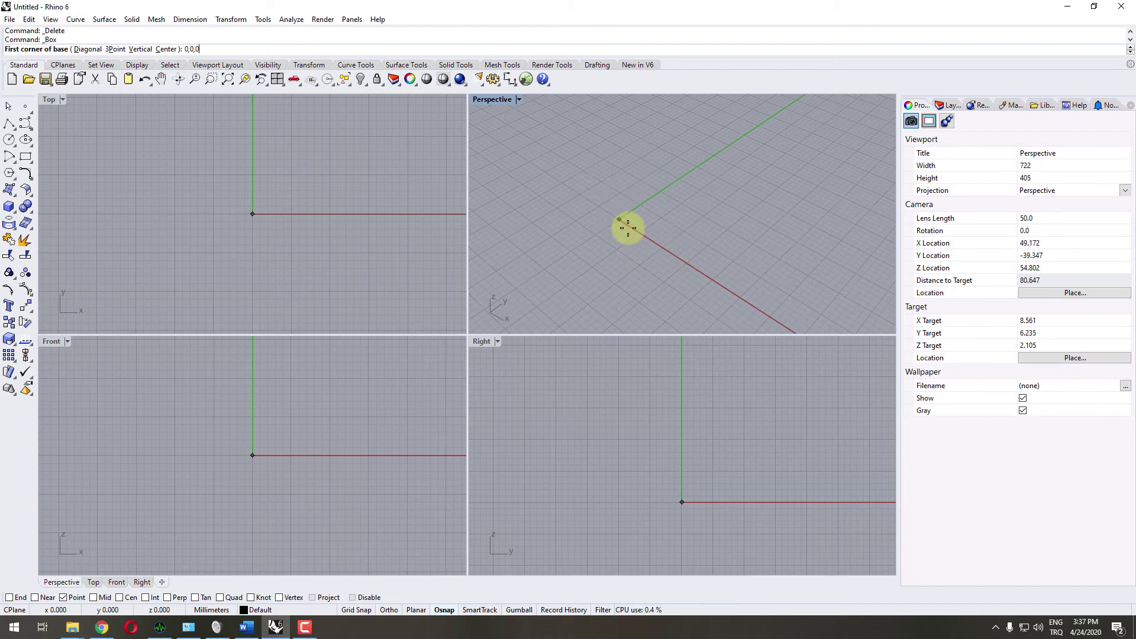
key("BackSpace")
key("BackSpace")
key("BackSpace")
key("Return")
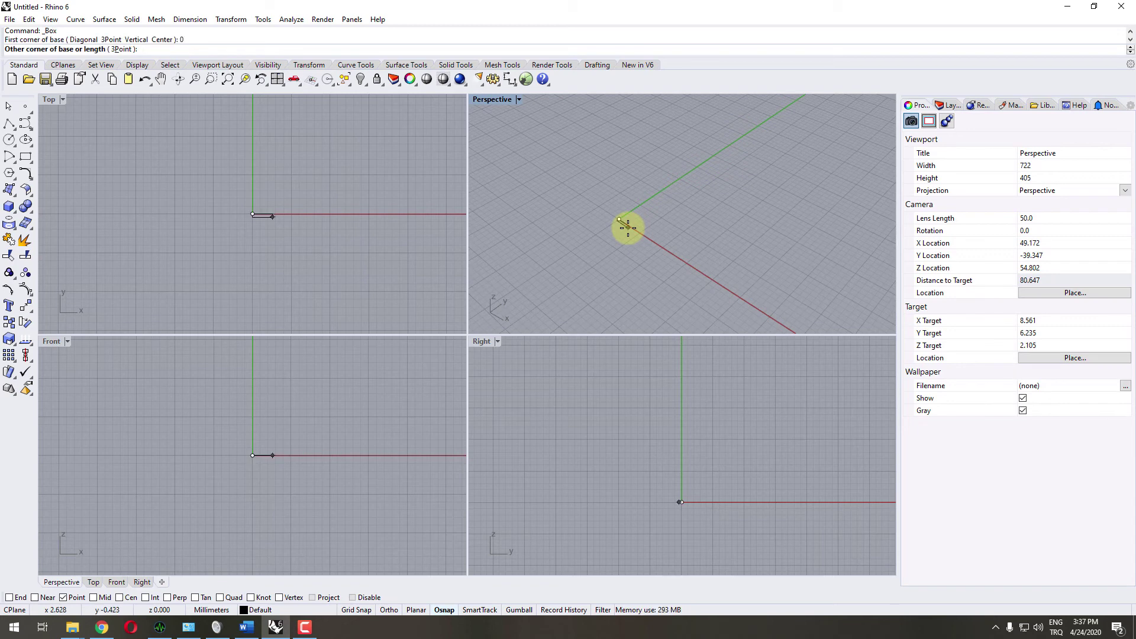
- Set the opposite corner of the box's base to 50,50,0
scroll(764, 223, "down", 2)
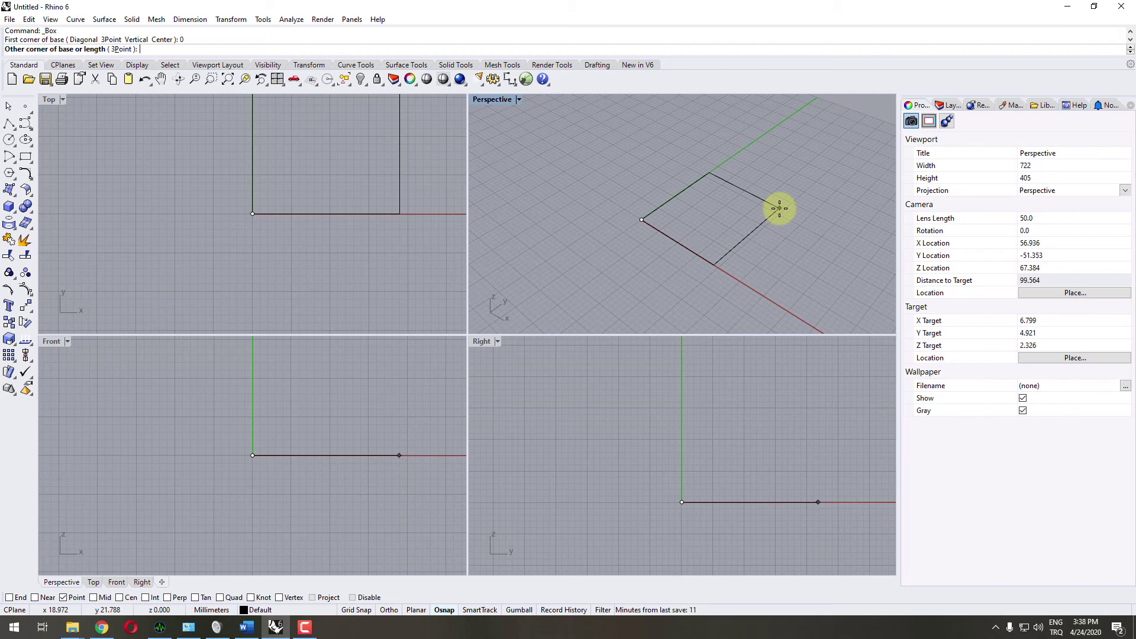
type("50,50")
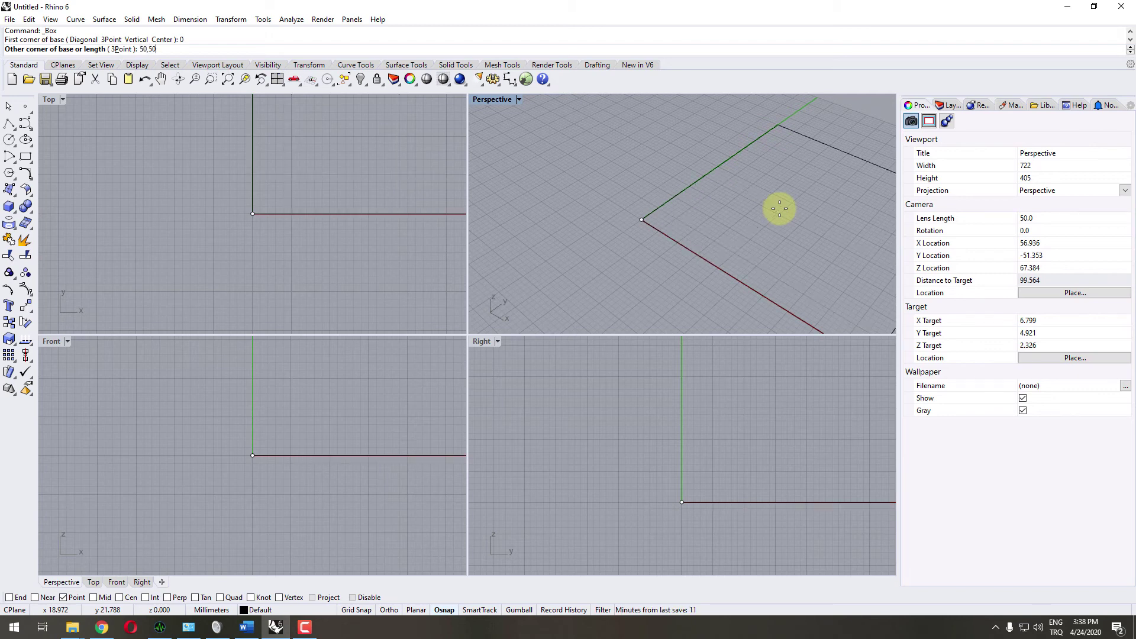
type(",0")
scroll(768, 198, "down", 4)
right_click_drag(768, 198, 708, 253)
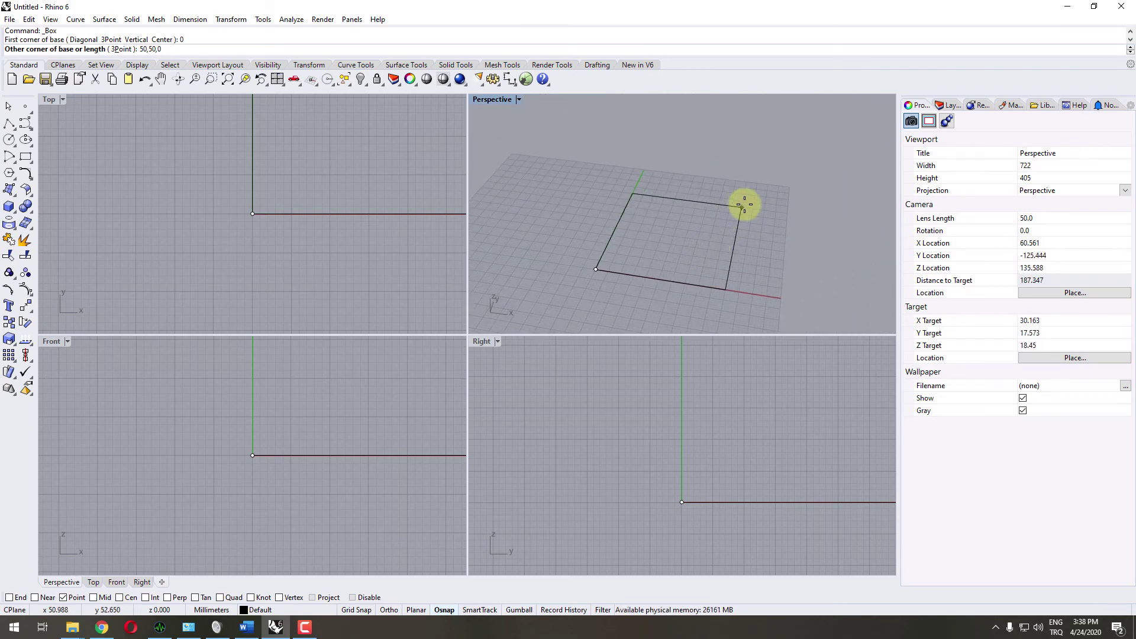
key("Return")
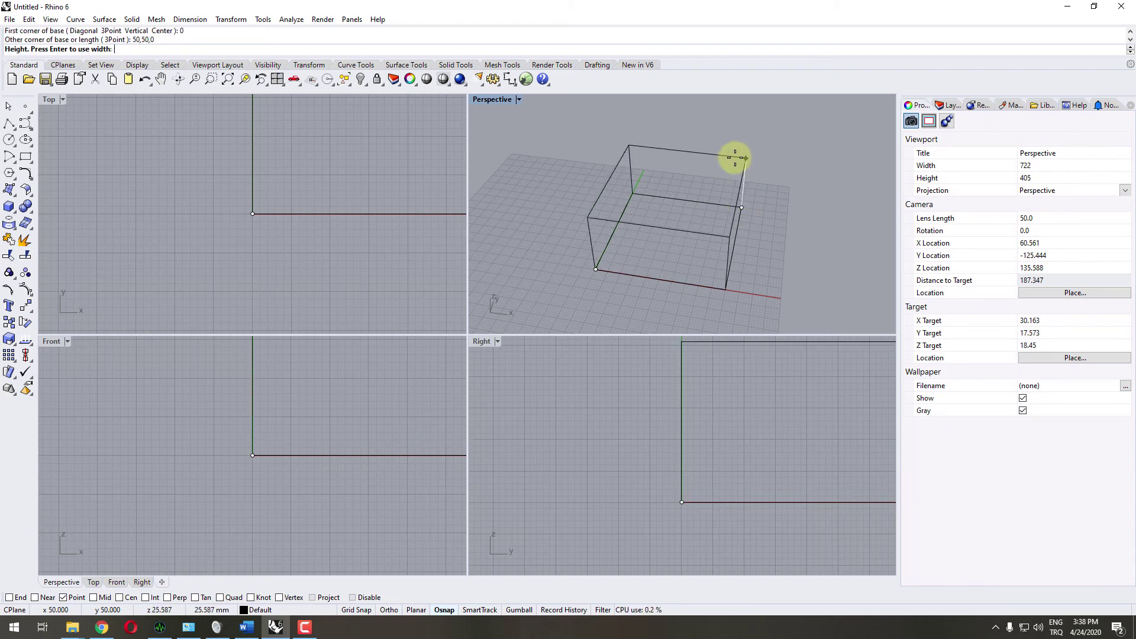
mouse_move(748, 192)
right_mouse_down()
mouse_move(745, 158)
mouse_move(740, 175)
right_mouse_up()
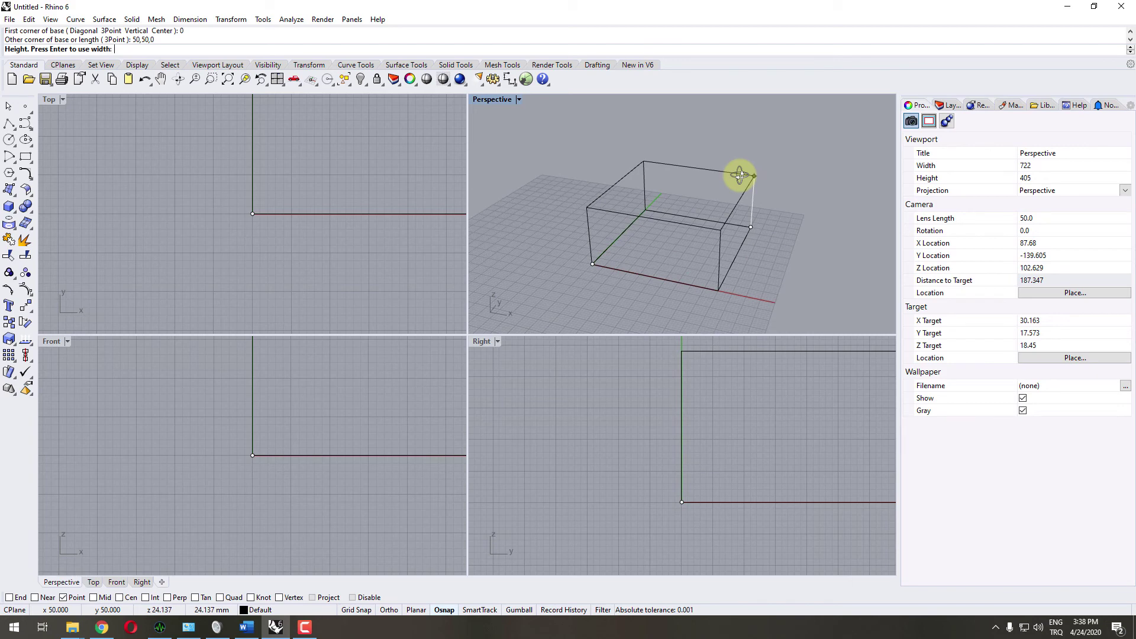
type("50")
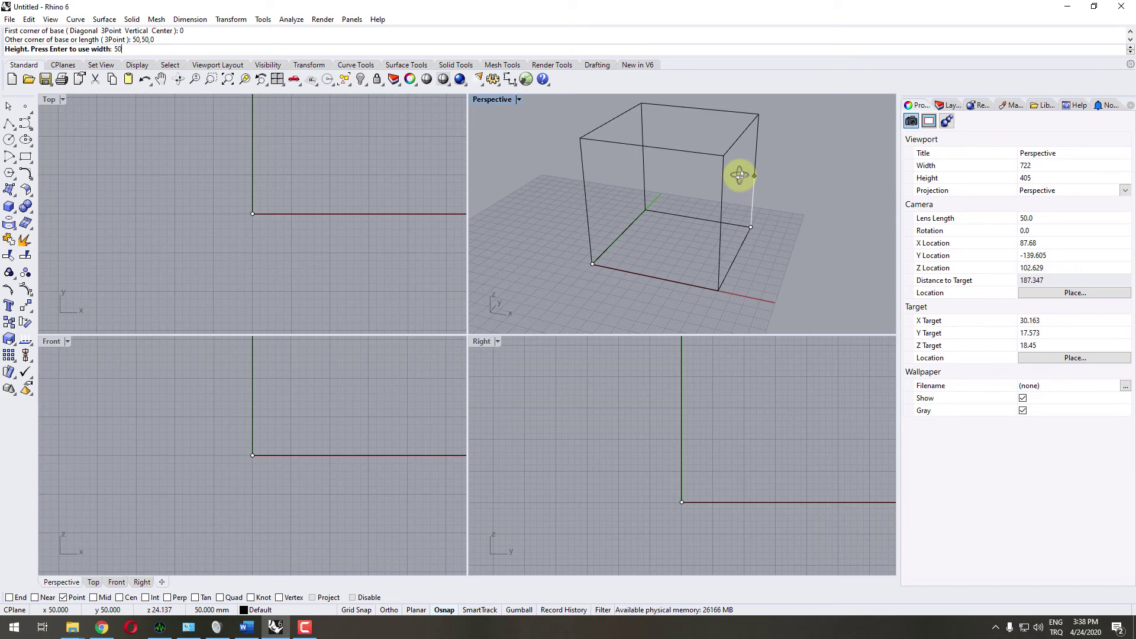
key("BackSpace")
key("BackSpace")
type("25,2")
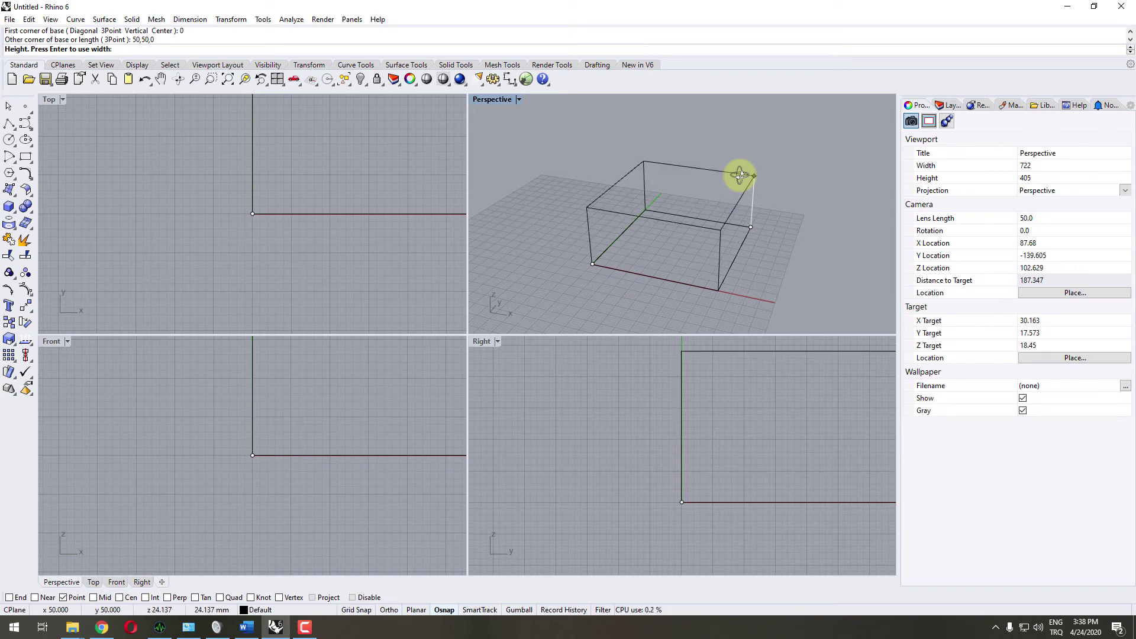
type("5,")
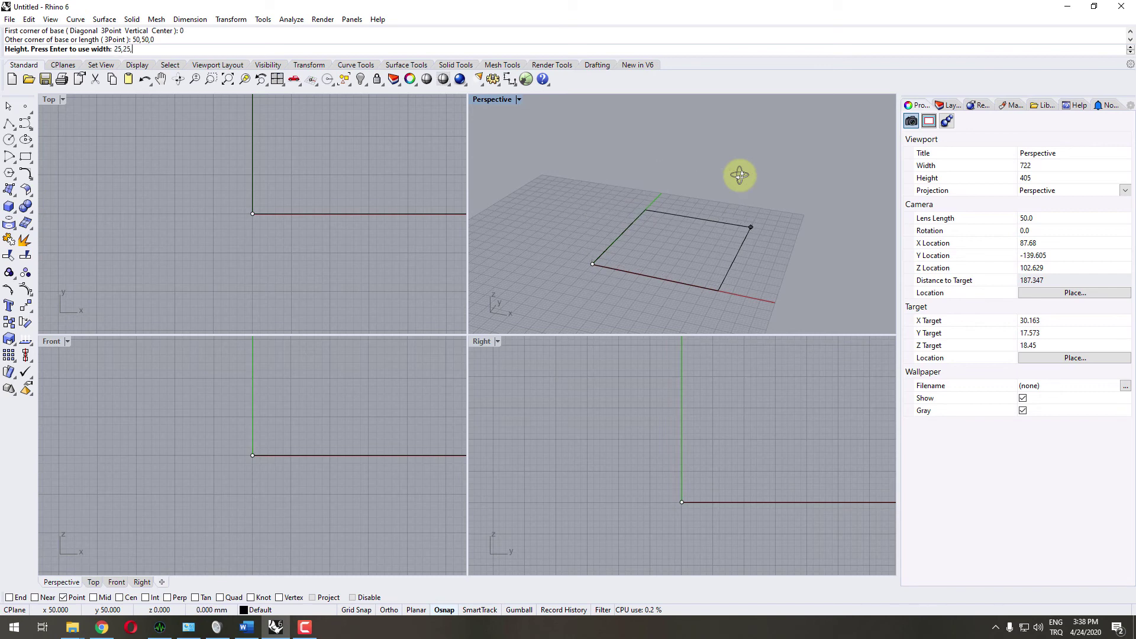
type("55")
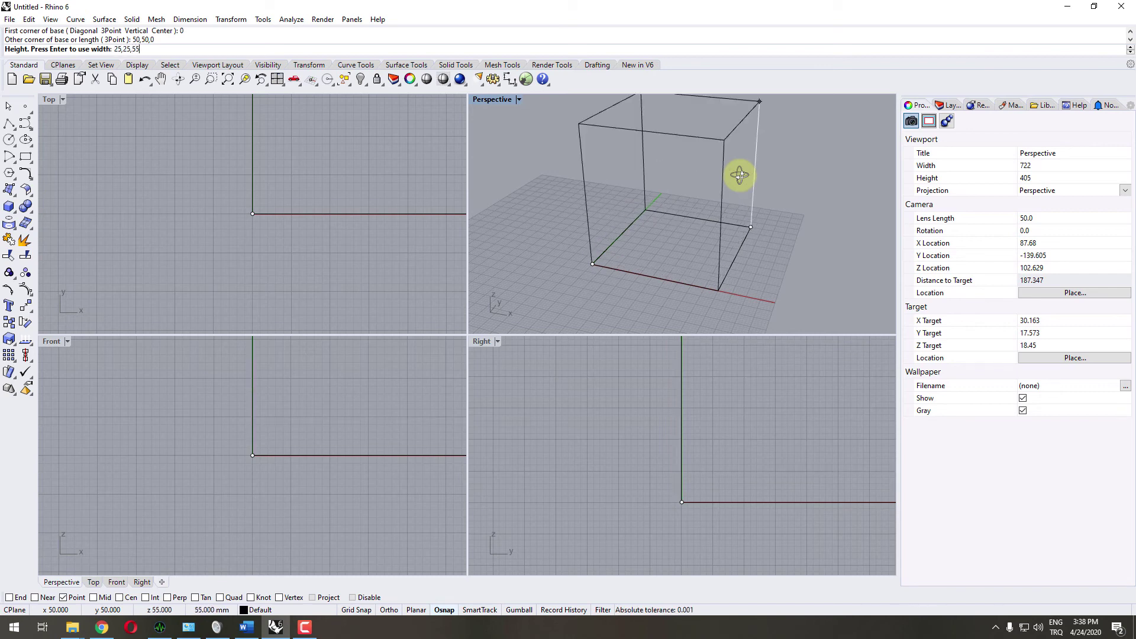
key("BackSpace")
key("BackSpace")
key("BackSpace")
key("BackSpace")
key("BackSpace")
key("BackSpace")
key("BackSpace")
key("BackSpace")
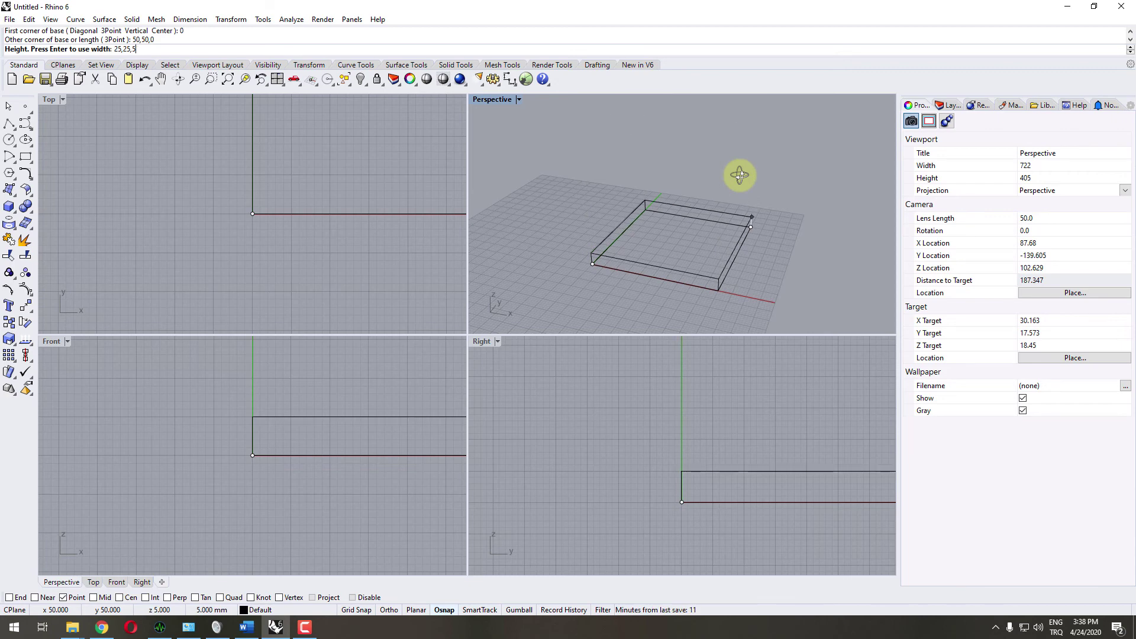
- Finish the box with a height of 50 mm
type("50")
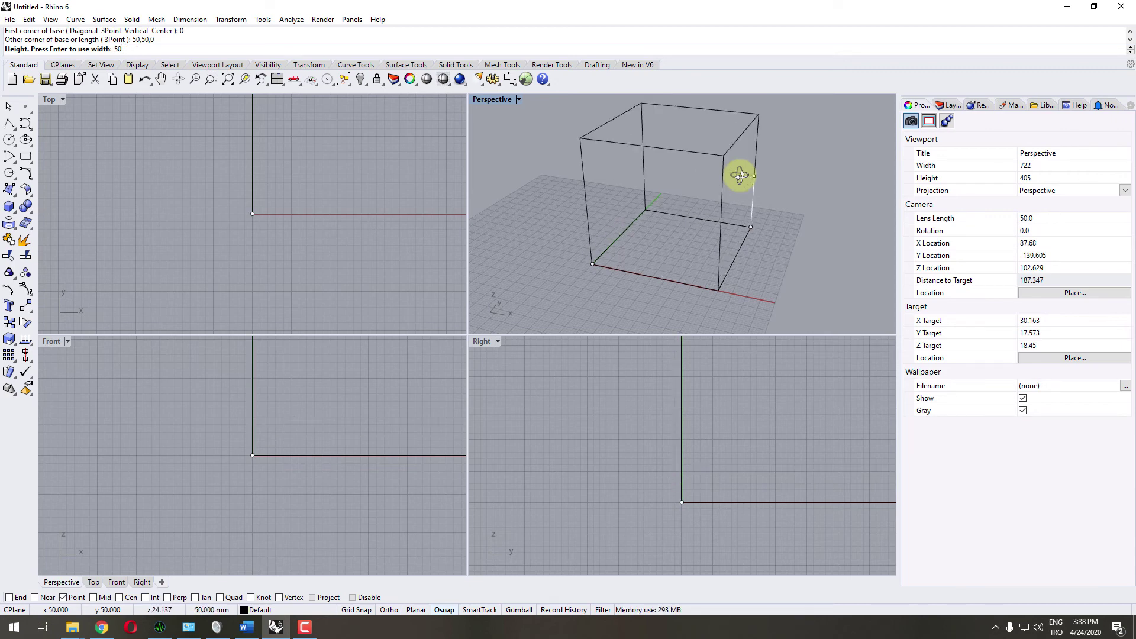
key("Return")
right_click_drag(739, 174, 619, 152)
- Preview the box with the Shade command, select it and examine it in the Perspective view
left_click(439, 86)
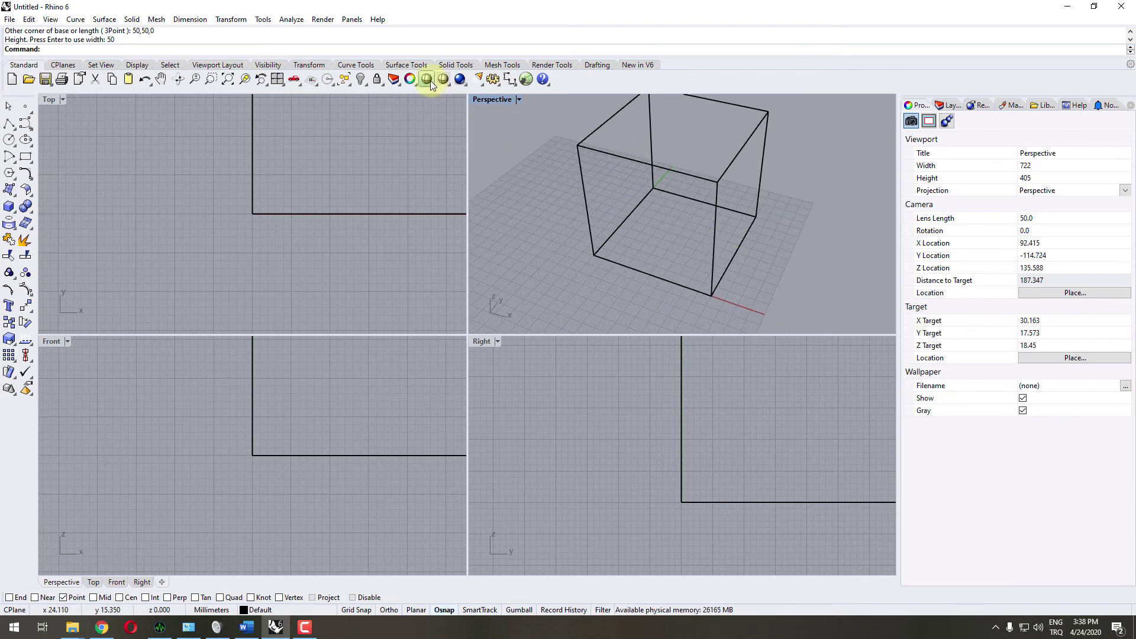
right_click_drag(730, 216, 715, 172)
left_click(687, 185)
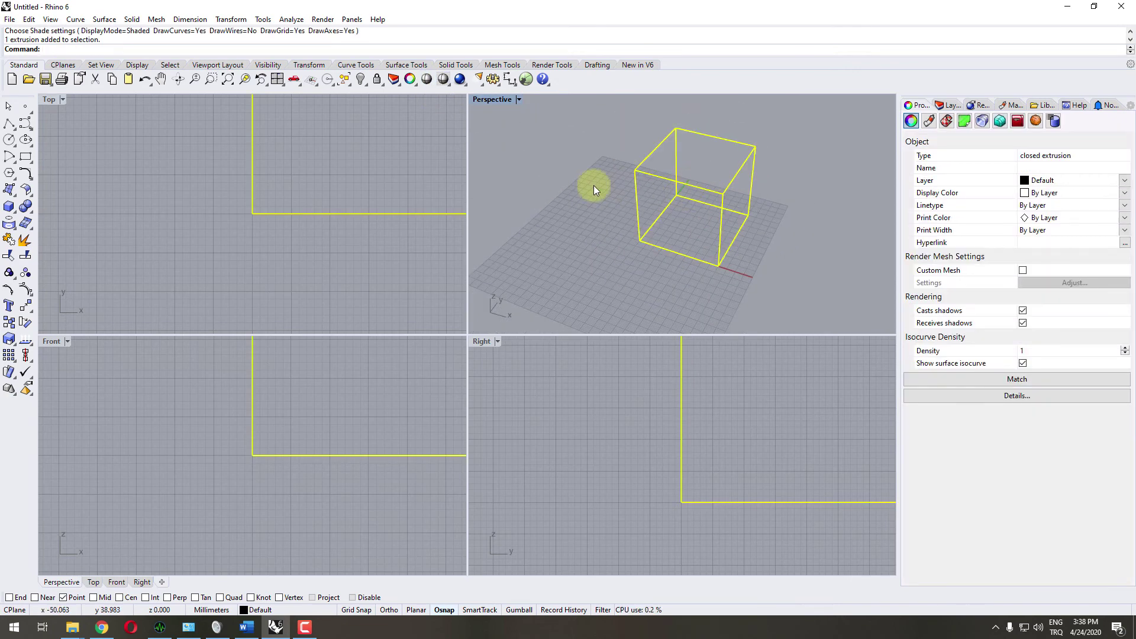
right_click_drag(598, 213, 684, 254)
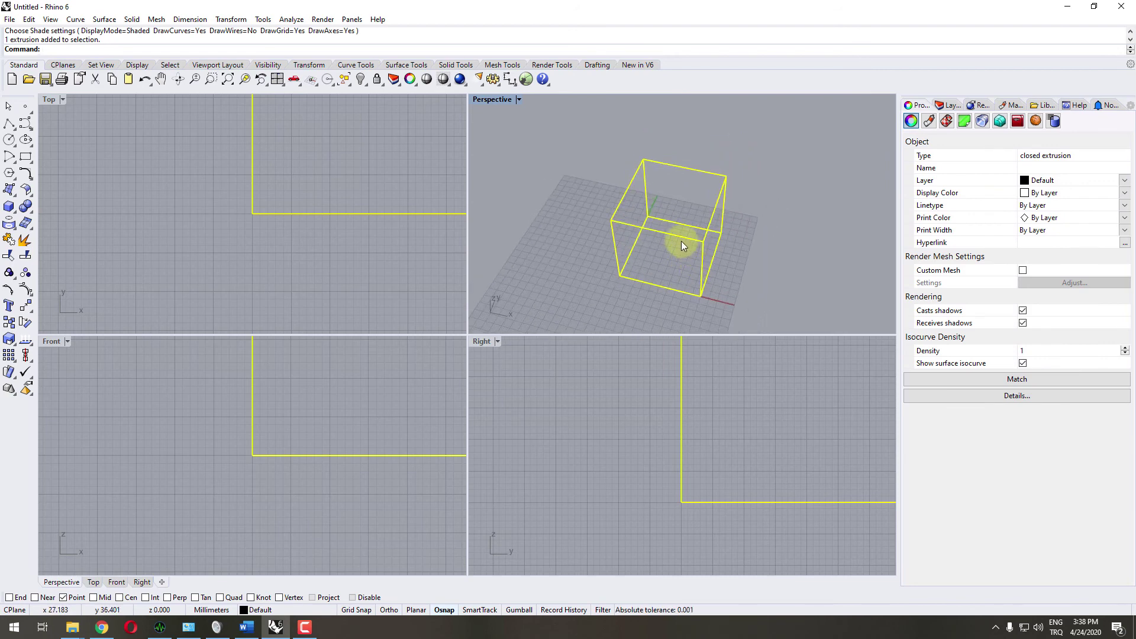
right_click_drag(687, 239, 672, 237)
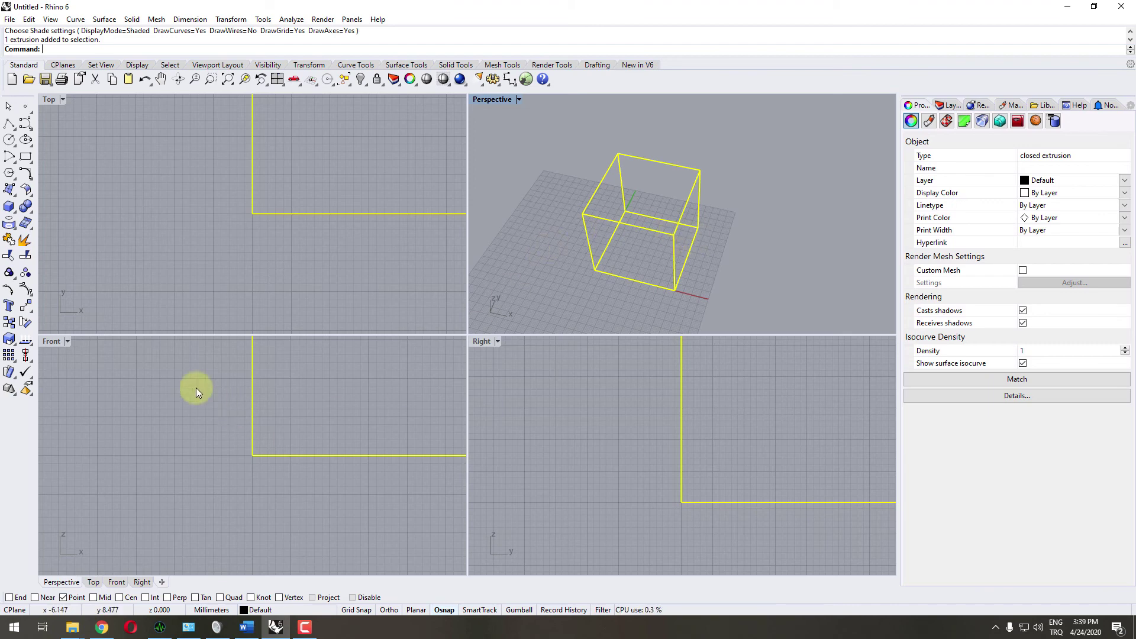
- Maximize the Top view and deselect the box
double_click(48, 99)
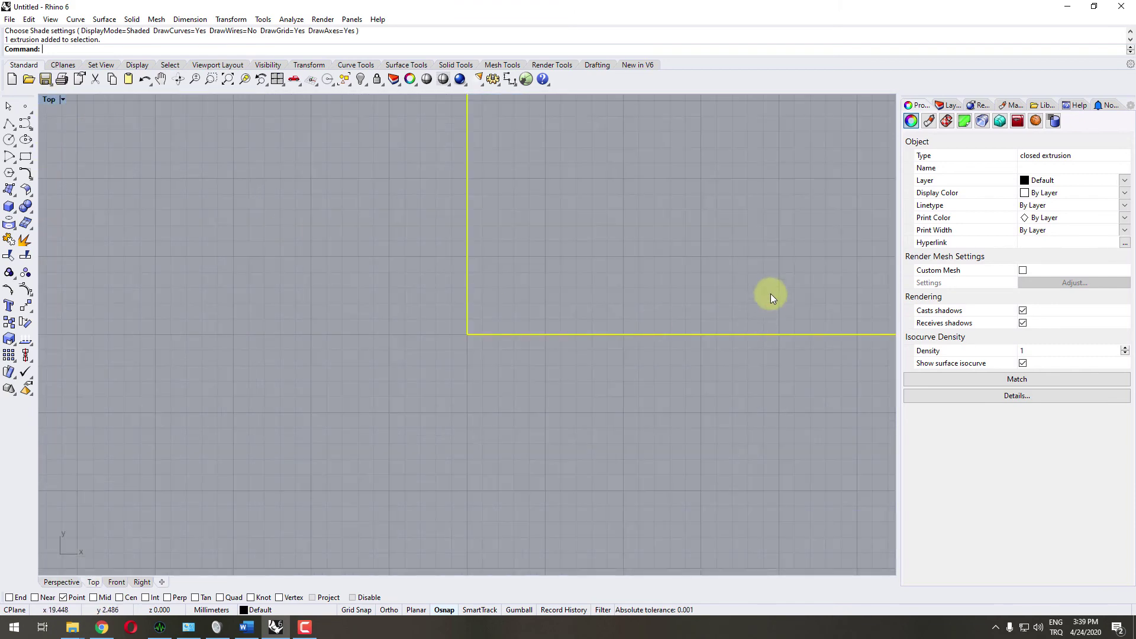
scroll(772, 292, "down", 3)
right_click_drag(772, 289, 451, 393)
scroll(451, 385, "up", 4)
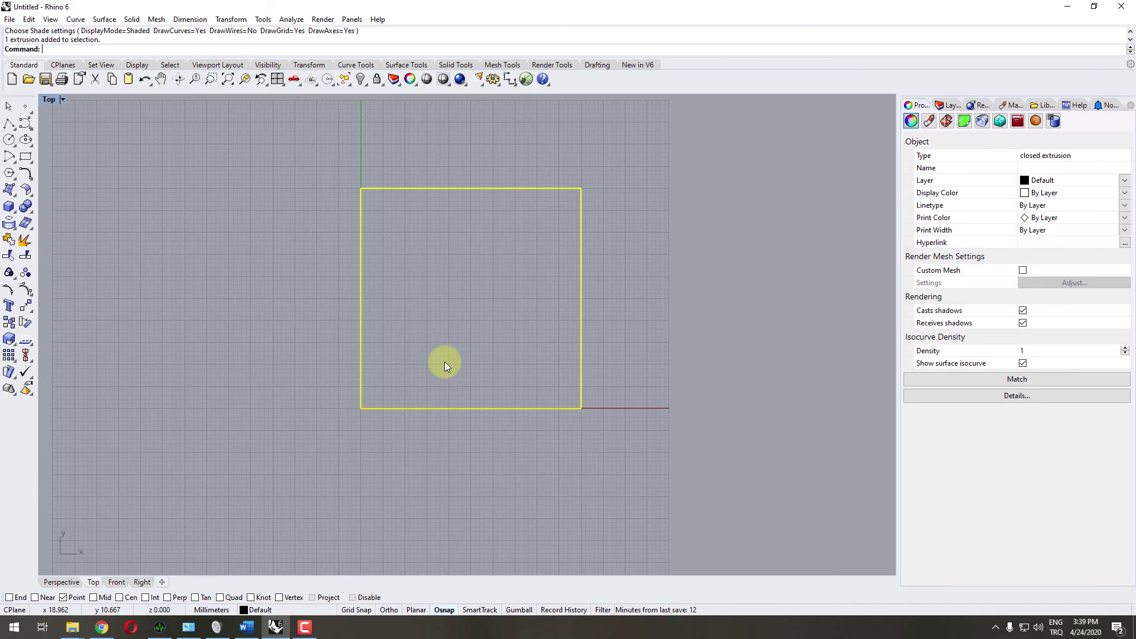
left_click(247, 247)
scroll(390, 263, "down", 3)
right_click_drag(405, 273, 502, 279)
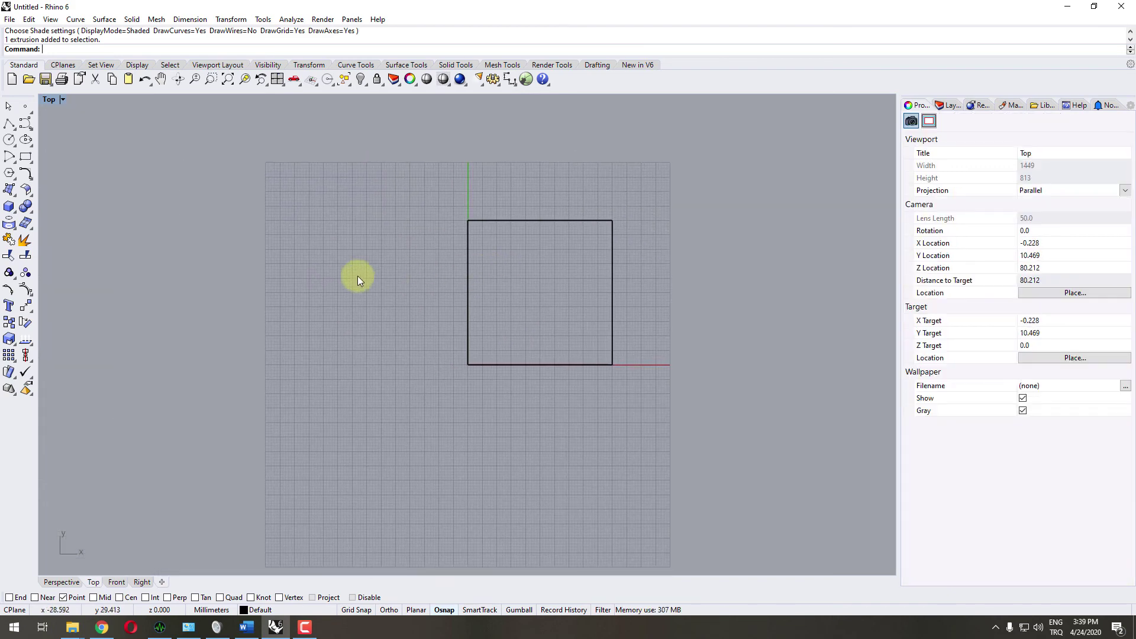
- Draw a circle centred on the box's corner at the origin with the End snap switched on, large enough to enclose the box
left_click(9, 139)
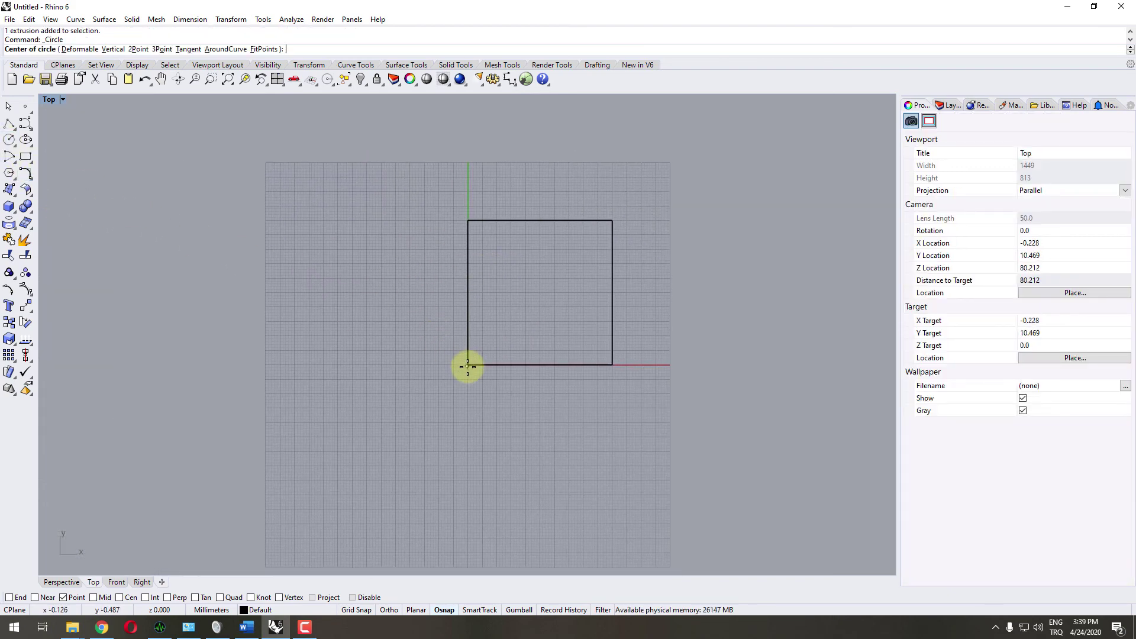
left_click(16, 601)
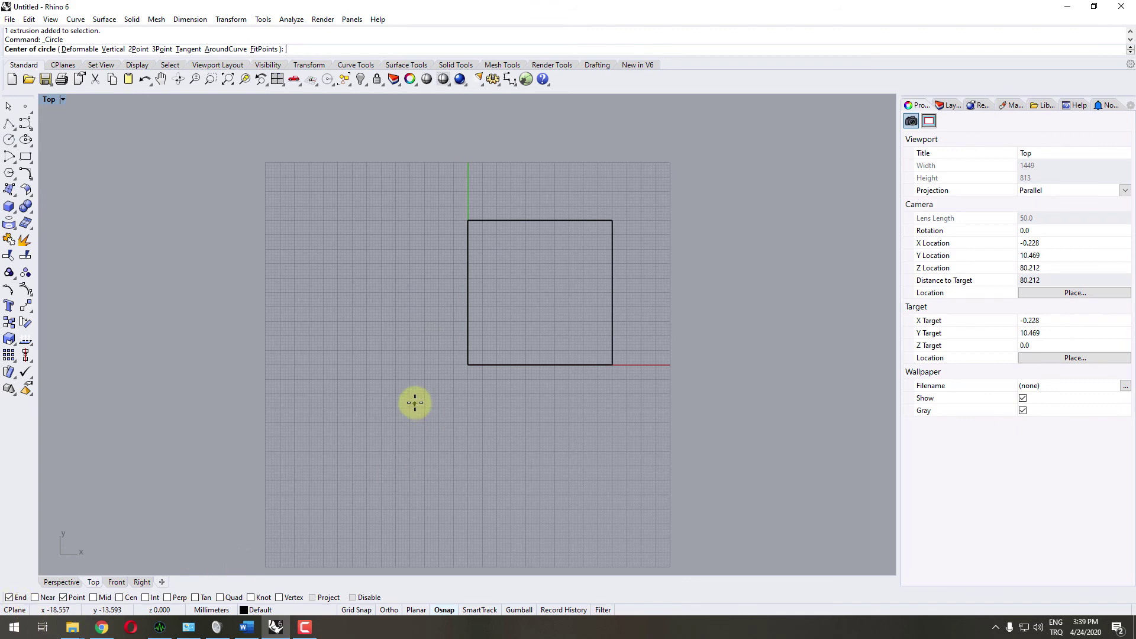
left_click(467, 365)
left_click(505, 127)
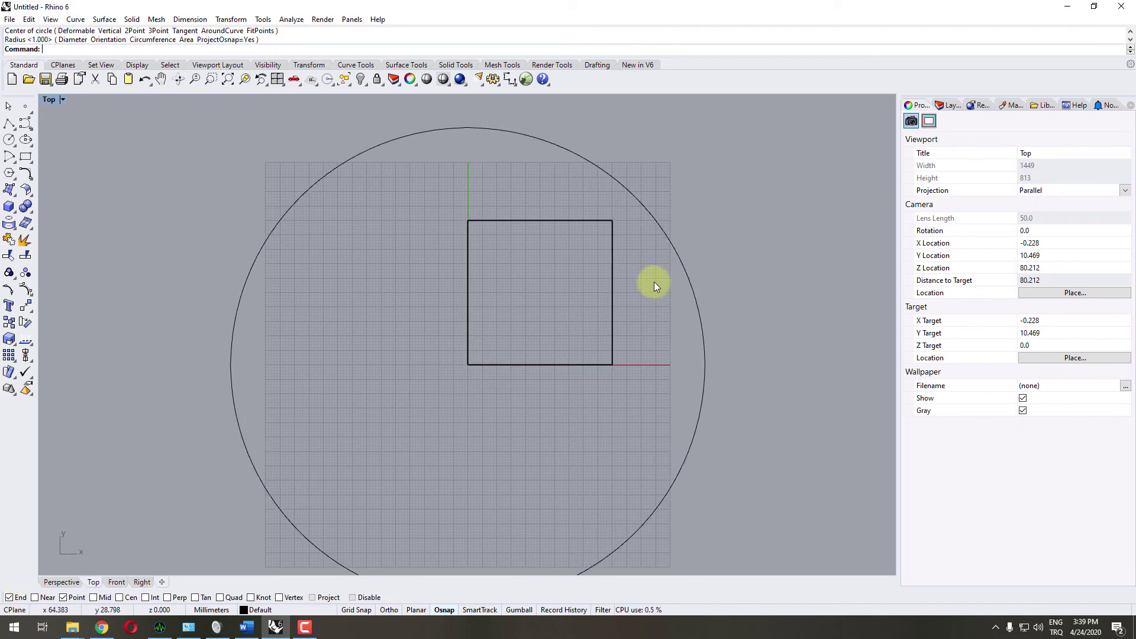
- Inspect the circle around the box in the Top view, selecting it briefly and clearing the selection
scroll(655, 282, "down", 2)
scroll(559, 212, "up", 1)
scroll(562, 213, "up", 1)
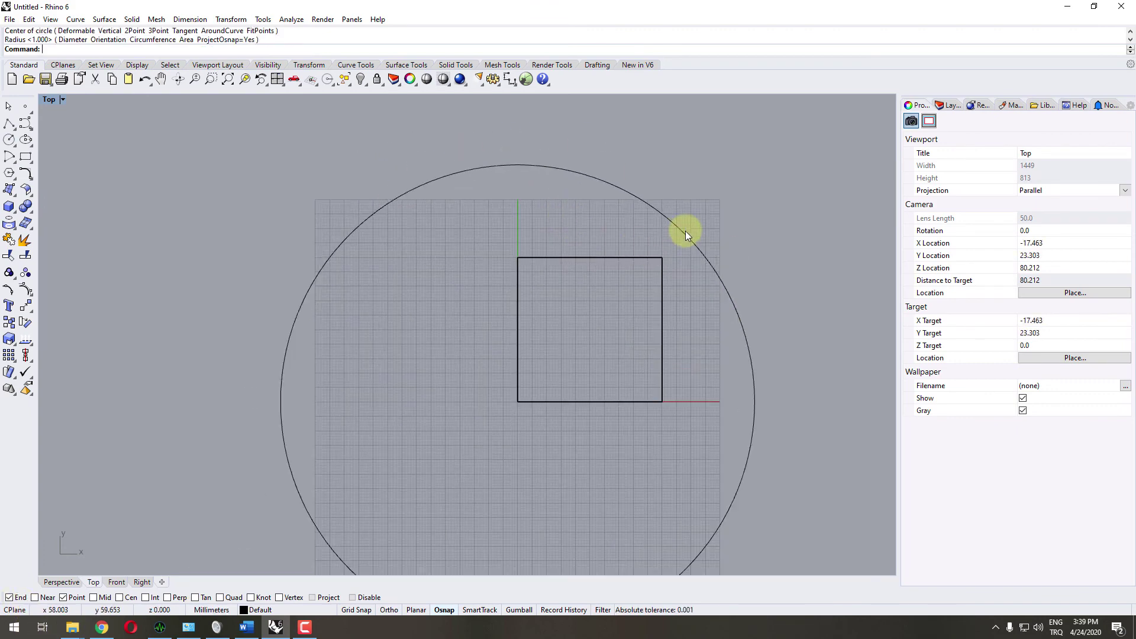
scroll(710, 272, "down", 2)
left_click(721, 346)
scroll(716, 346, "up", 2)
key("Escape")
scroll(711, 343, "down", 2)
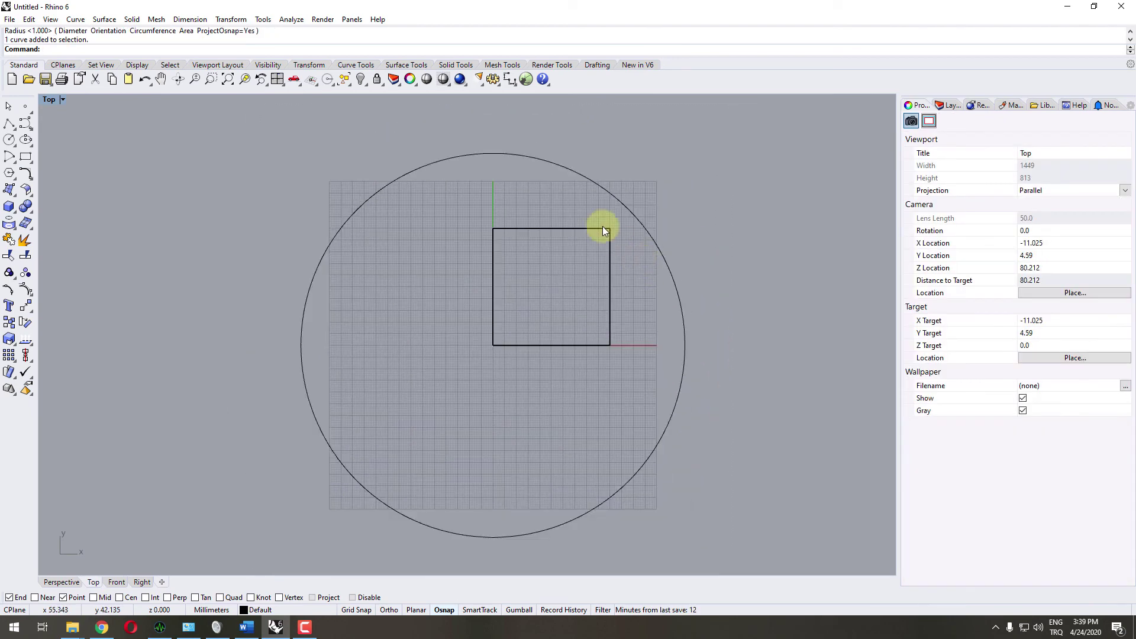
- Draw two straight polylines from the box's corner at the origin, one along the X axis and one along the Y axis, both extending past the circle
left_click(9, 123)
left_click(493, 346)
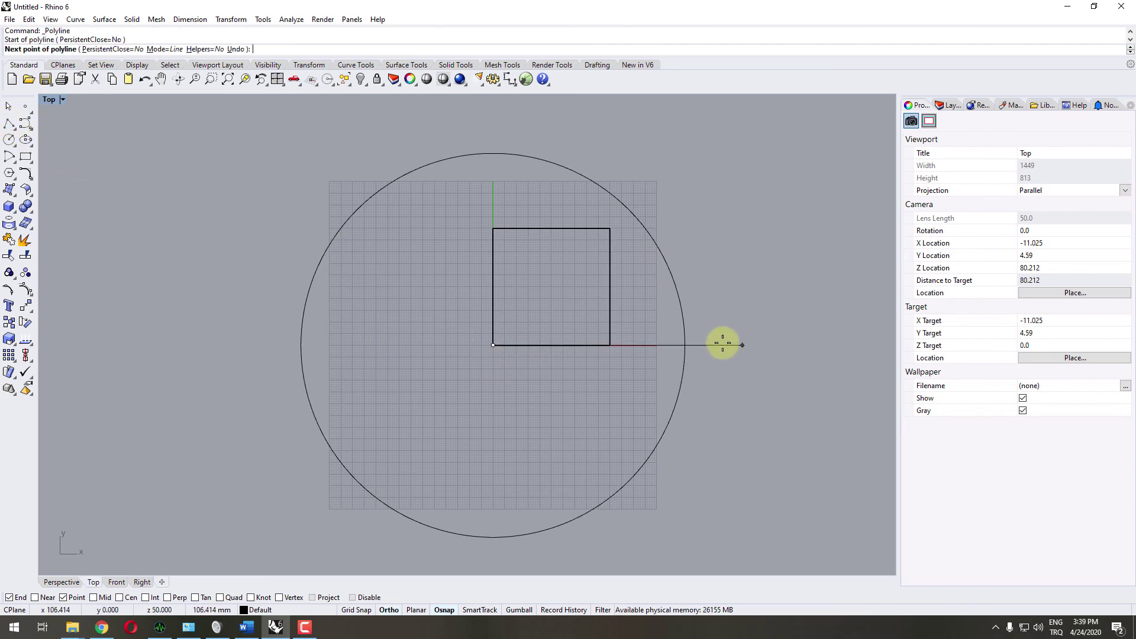
key("Return")
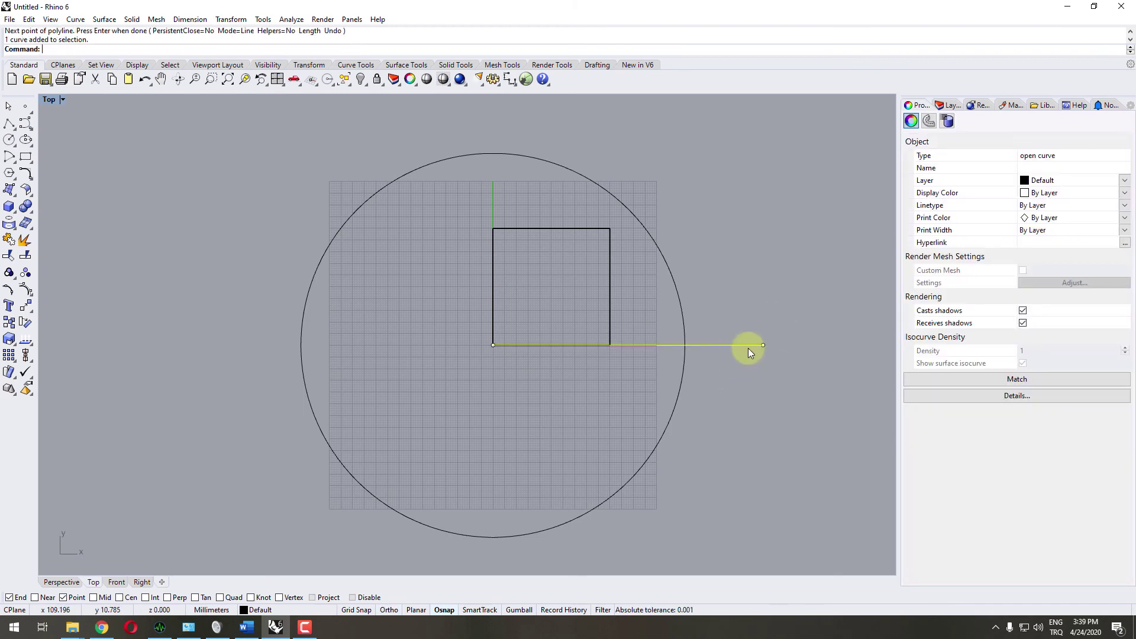
key("Return")
left_click(493, 346)
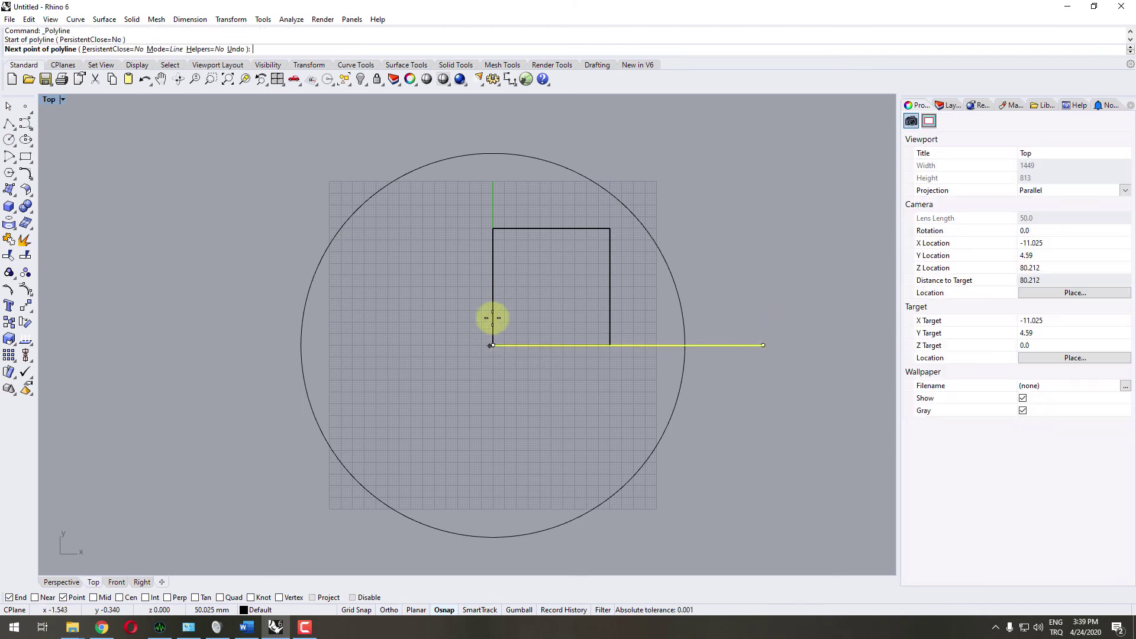
left_click(485, 122)
key("Return")
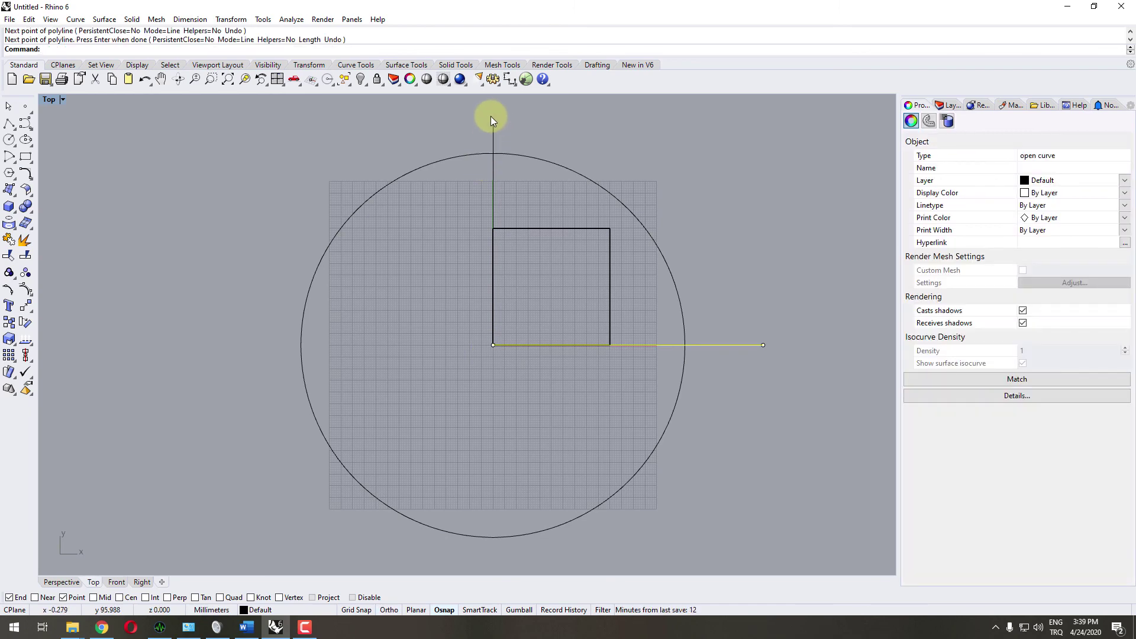
key("Return")
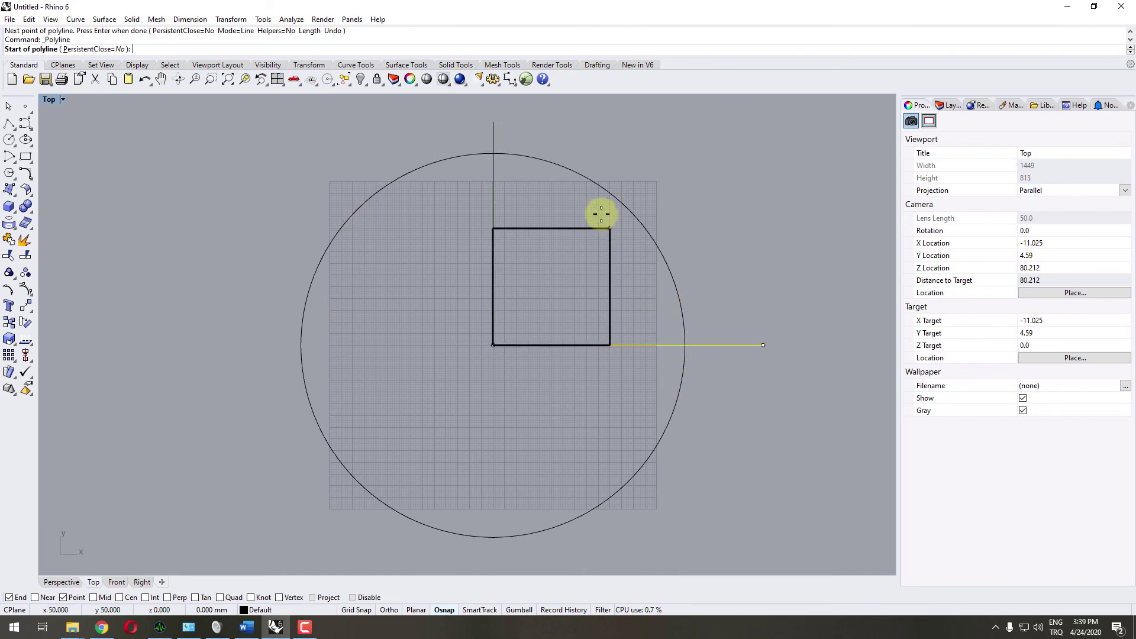
left_click(606, 140)
key("Escape")
- Delete the circle and both straight polylines, leaving only the box
left_click_drag(643, 150, 474, 187)
left_click(712, 345, "shift")
key("Delete")
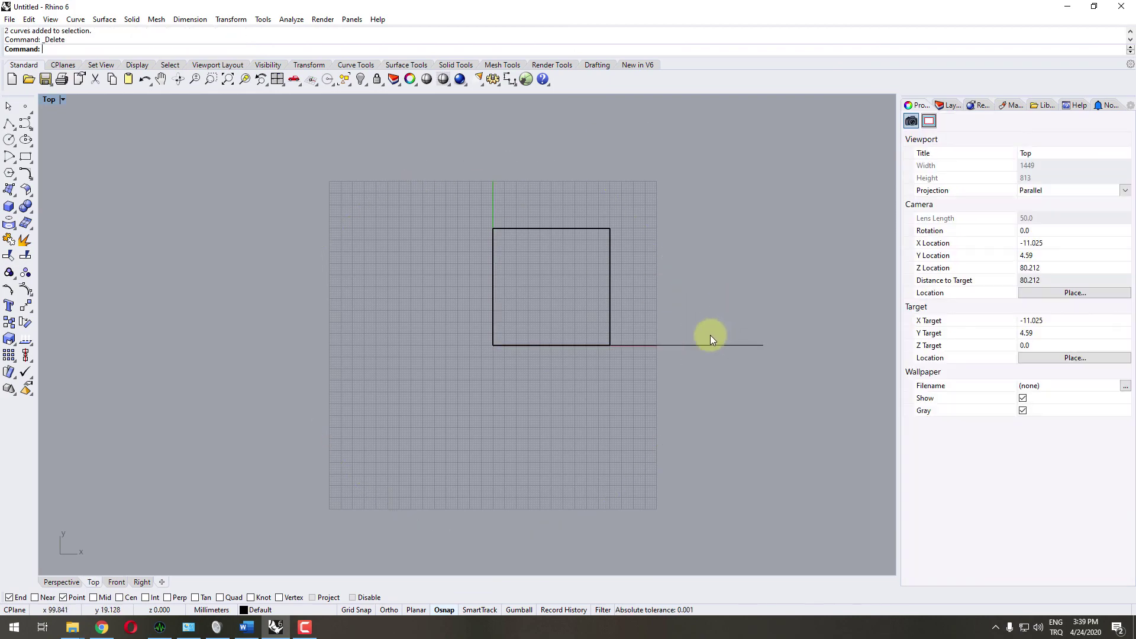
- Start the Rotate command on the box and switch off the Point object snap, keeping the End snap on
scroll(625, 303, "up", 4)
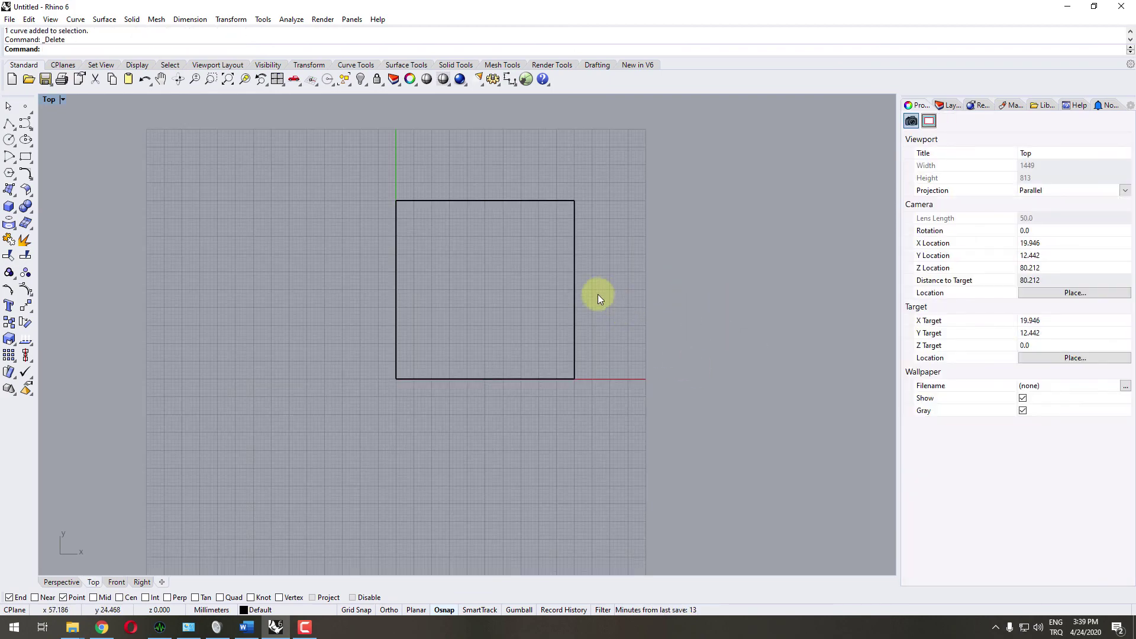
left_click(574, 309)
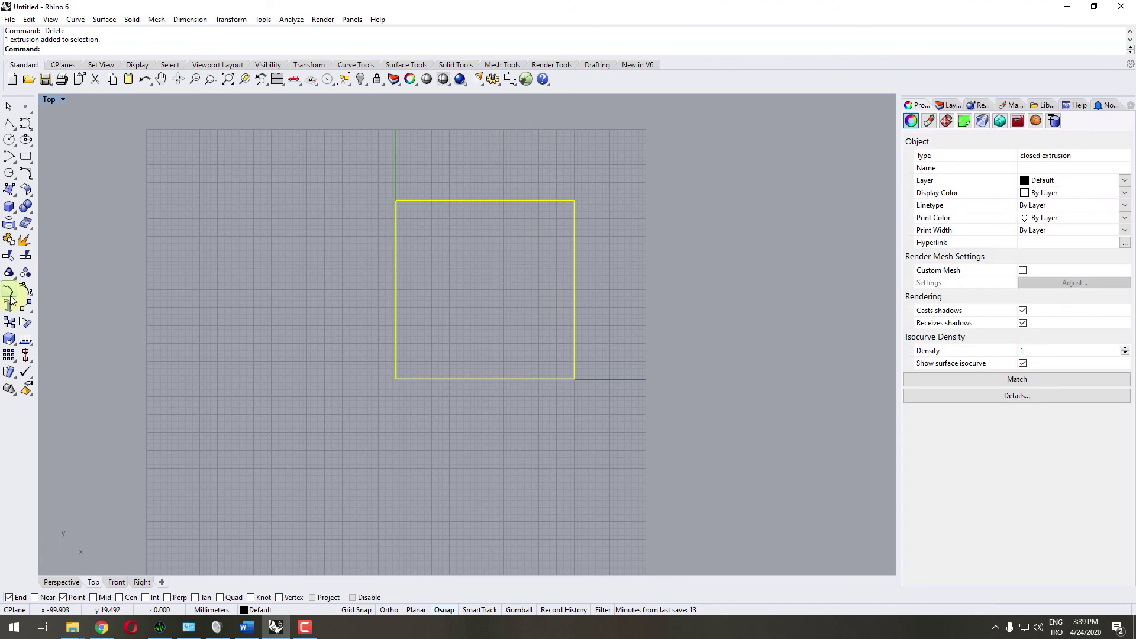
left_click(26, 324)
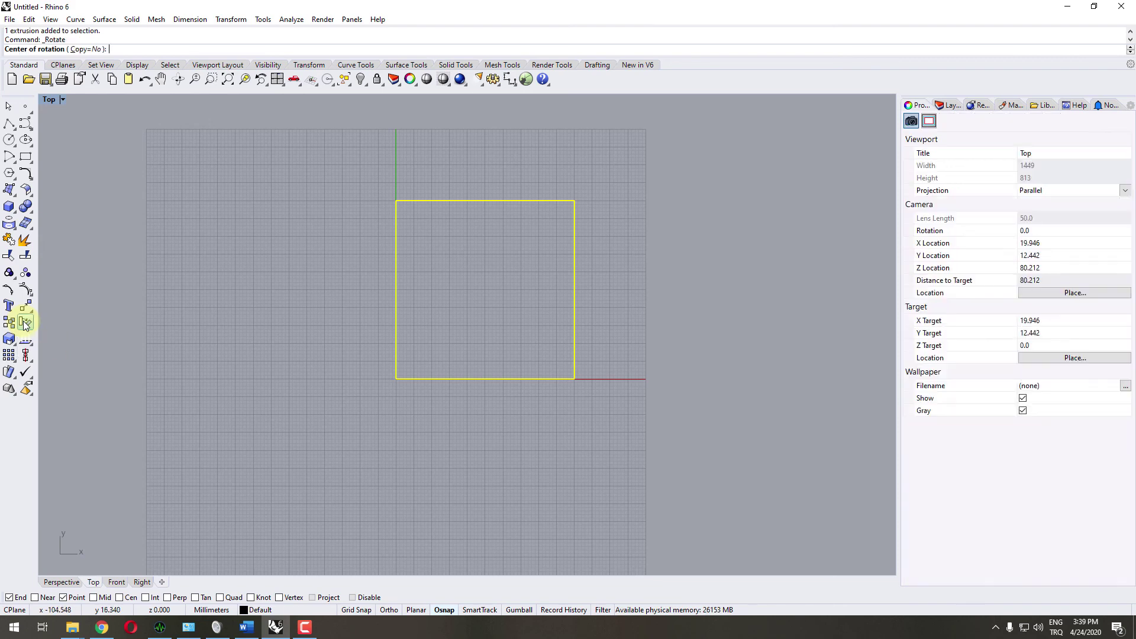
left_click(444, 610)
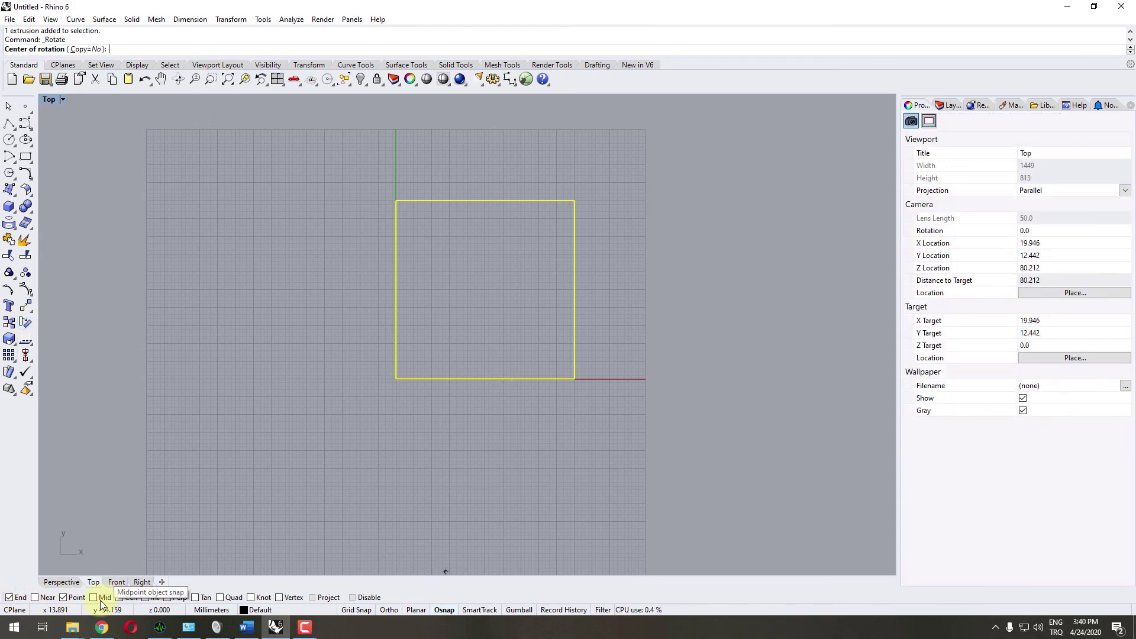
left_click(62, 598)
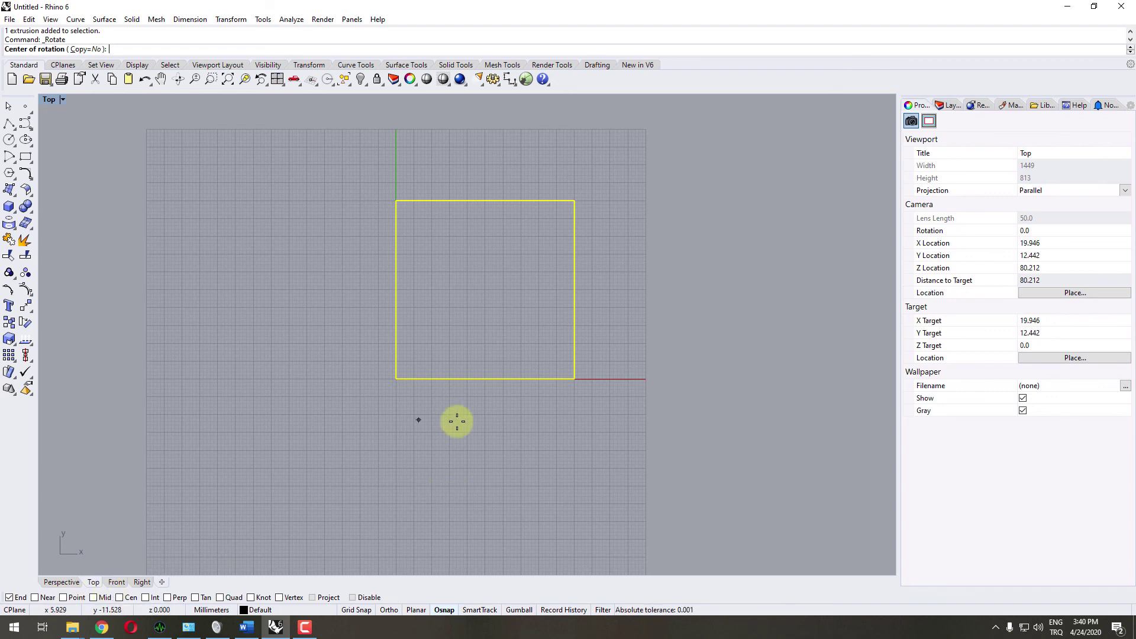
- Rotate the box freehand by about 69° counterclockwise around its corner at the origin, using two reference points, and undo the rotation
scroll(530, 422, "down", 2)
scroll(440, 396, "up", 2)
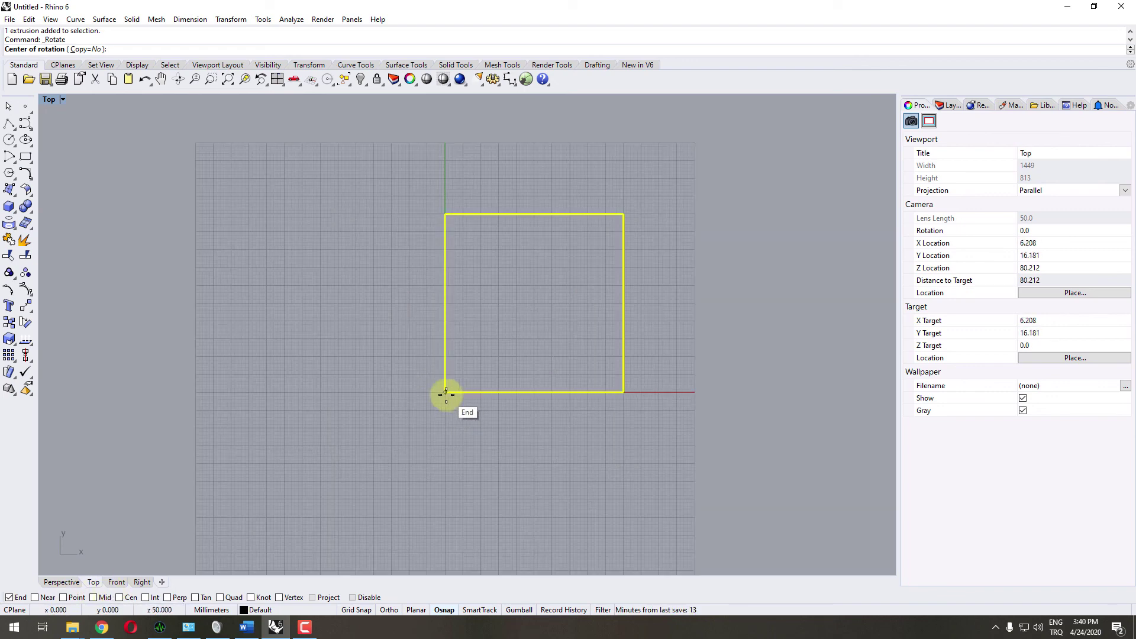
left_click(445, 393)
scroll(704, 343, "down", 2)
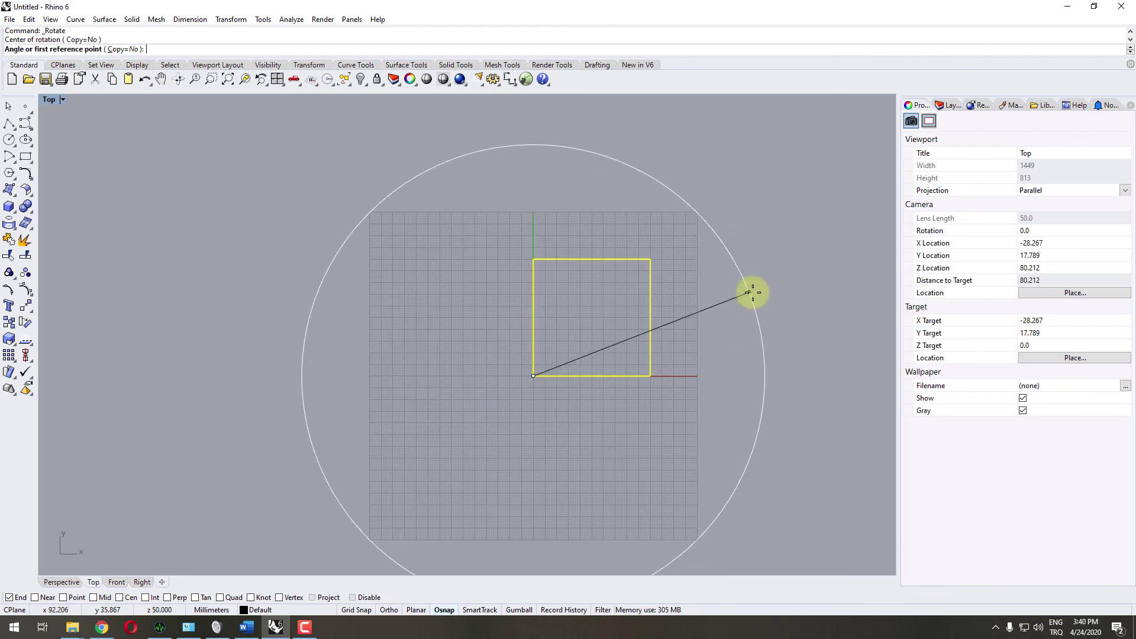
left_click(783, 315)
left_click(562, 171)
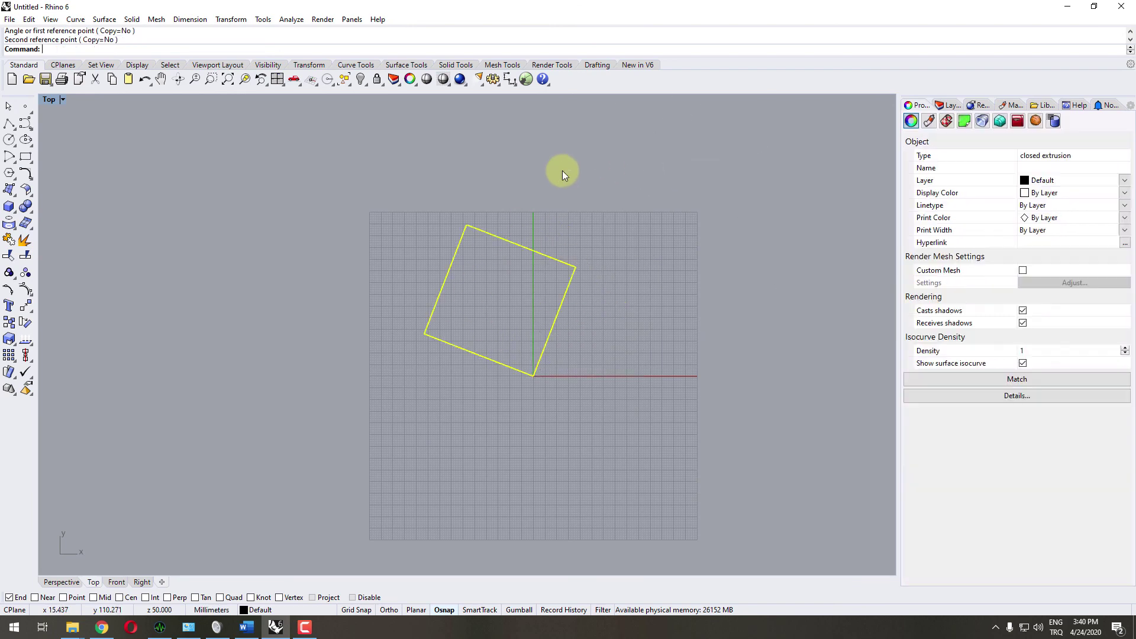
key("ctrl+z")
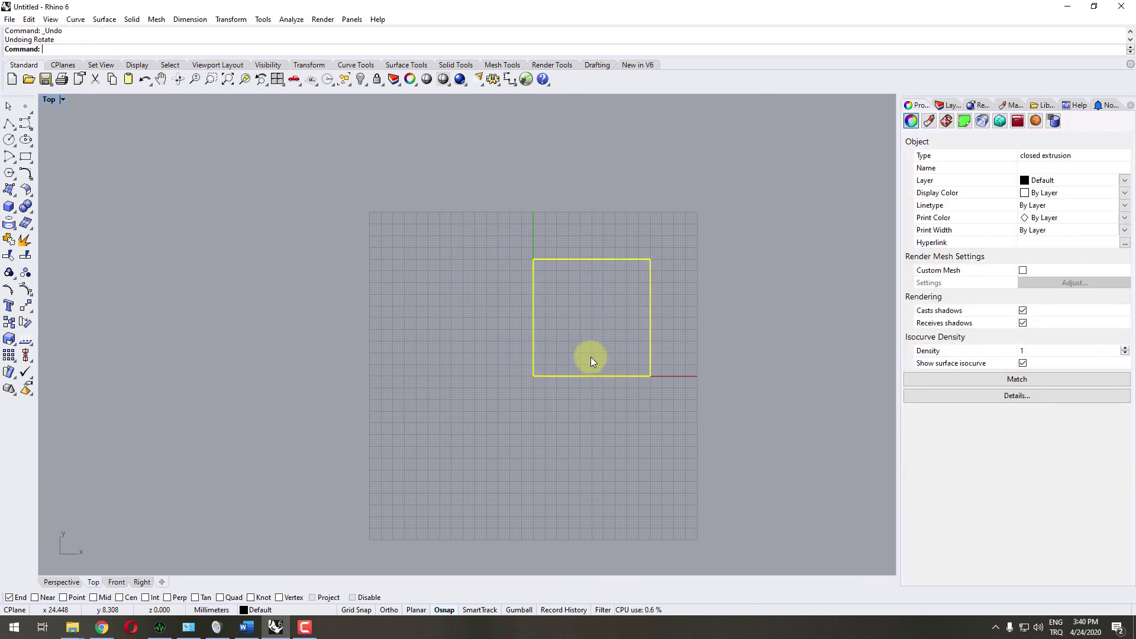
- Rotate the box by an exact angle of 45° around its corner at the origin and undo the rotation
key("Return")
left_click(533, 376)
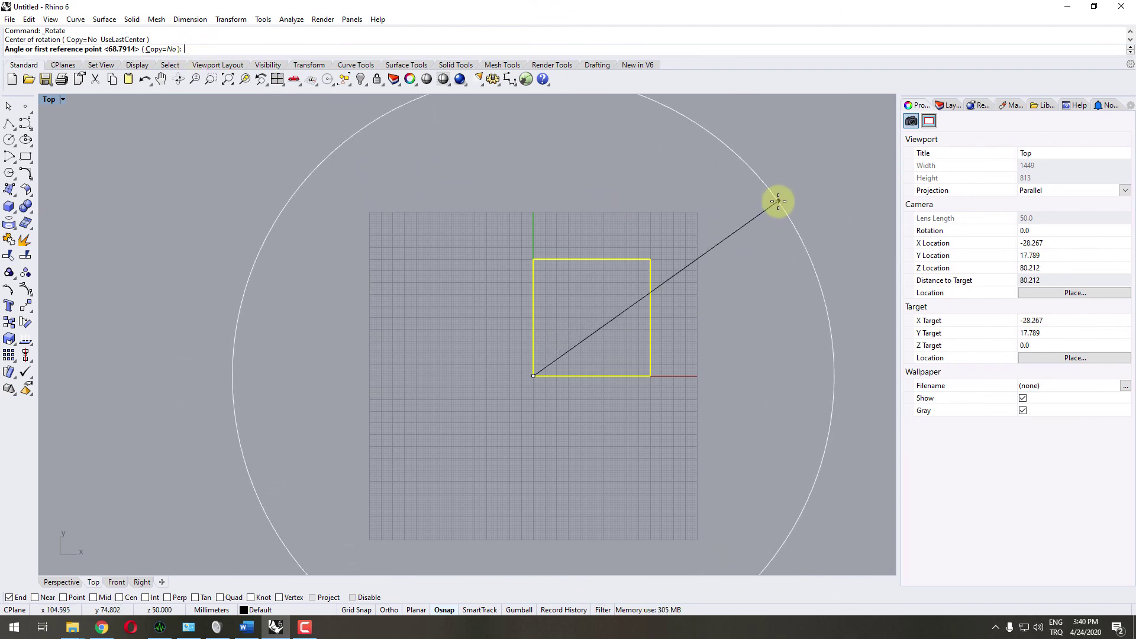
type("45")
key("Return")
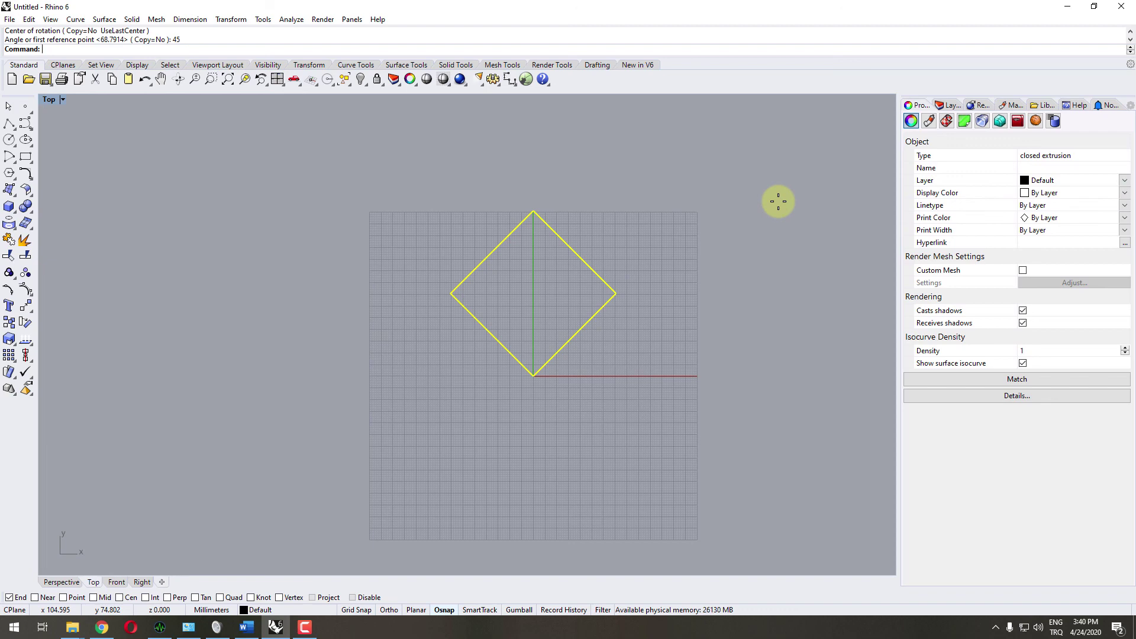
key("ctrl+z")
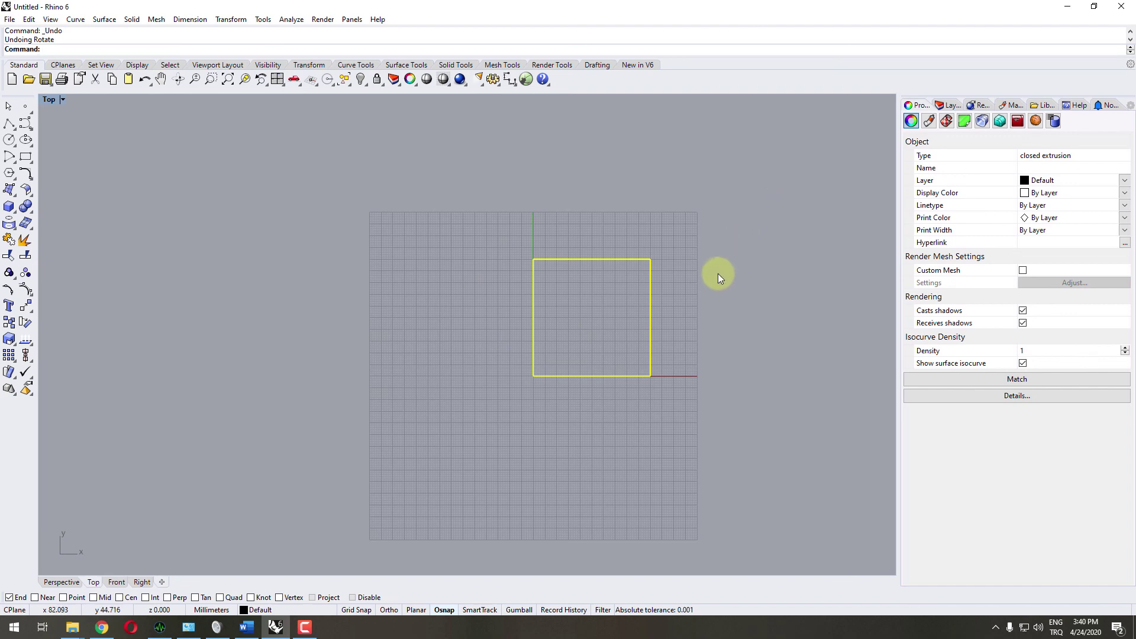
- Rotate the box by -45° around its corner at the origin and undo the rotation
left_click(24, 323)
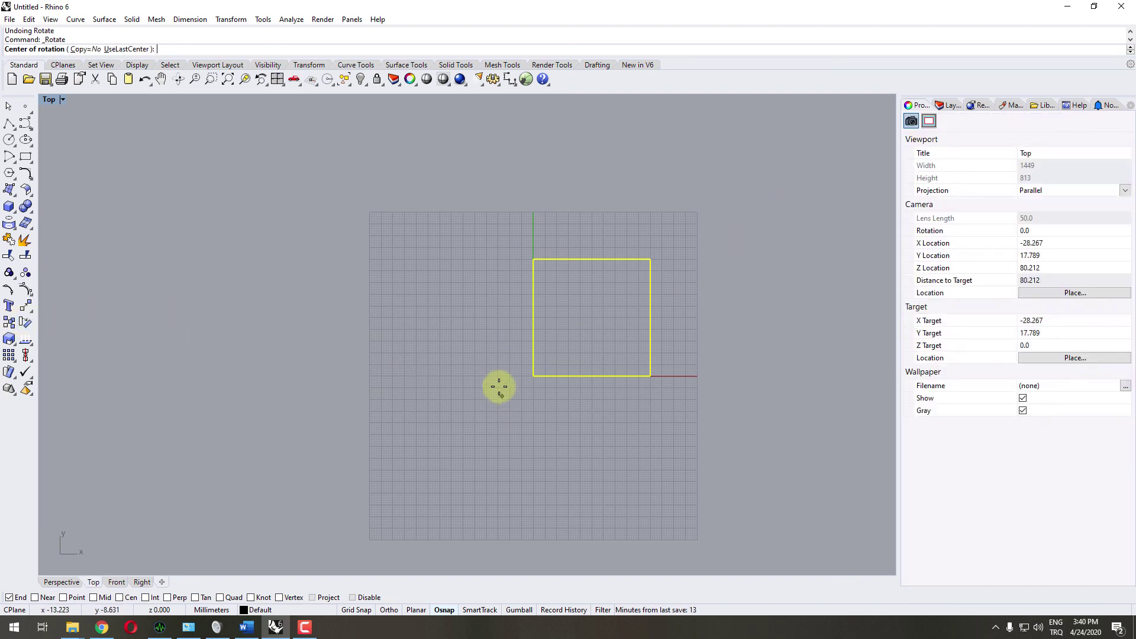
left_click(530, 375)
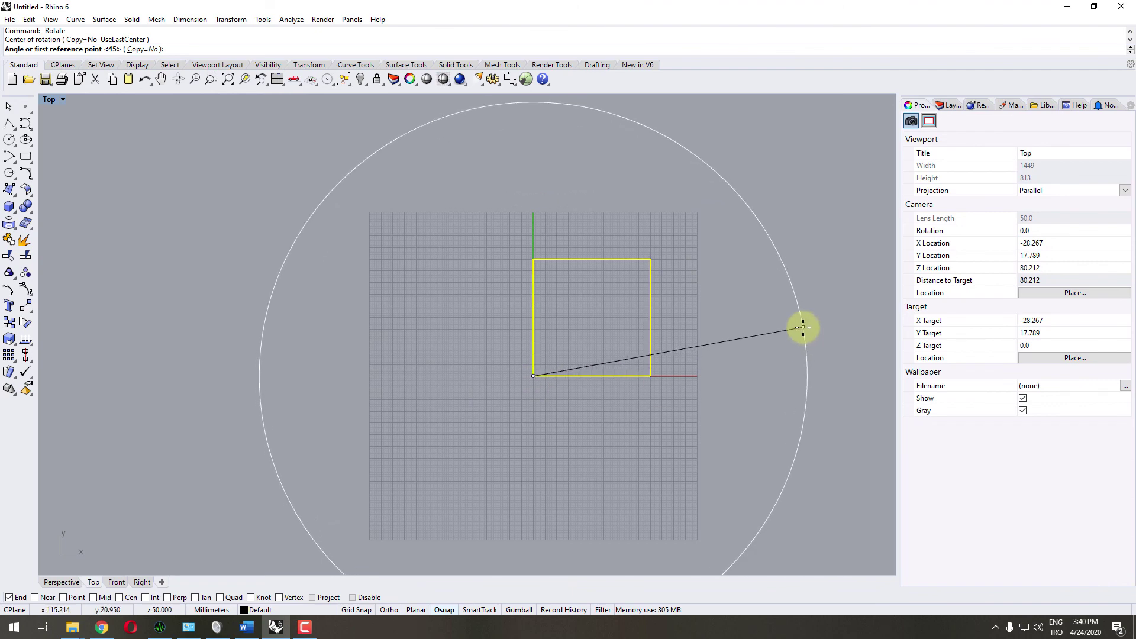
key("Return")
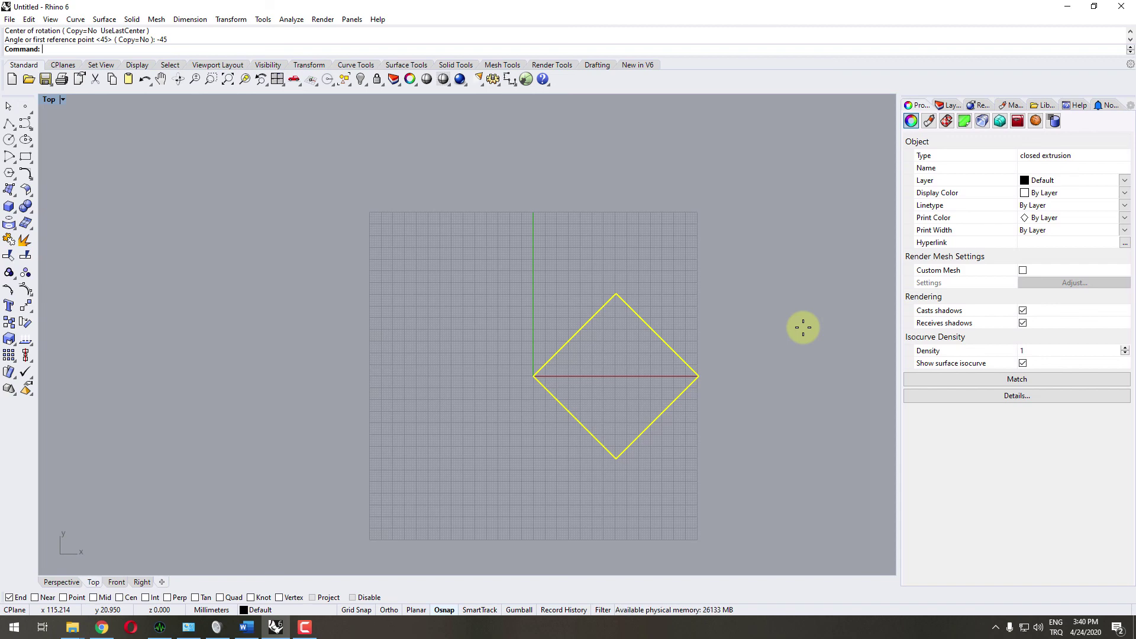
key("ctrl+z")
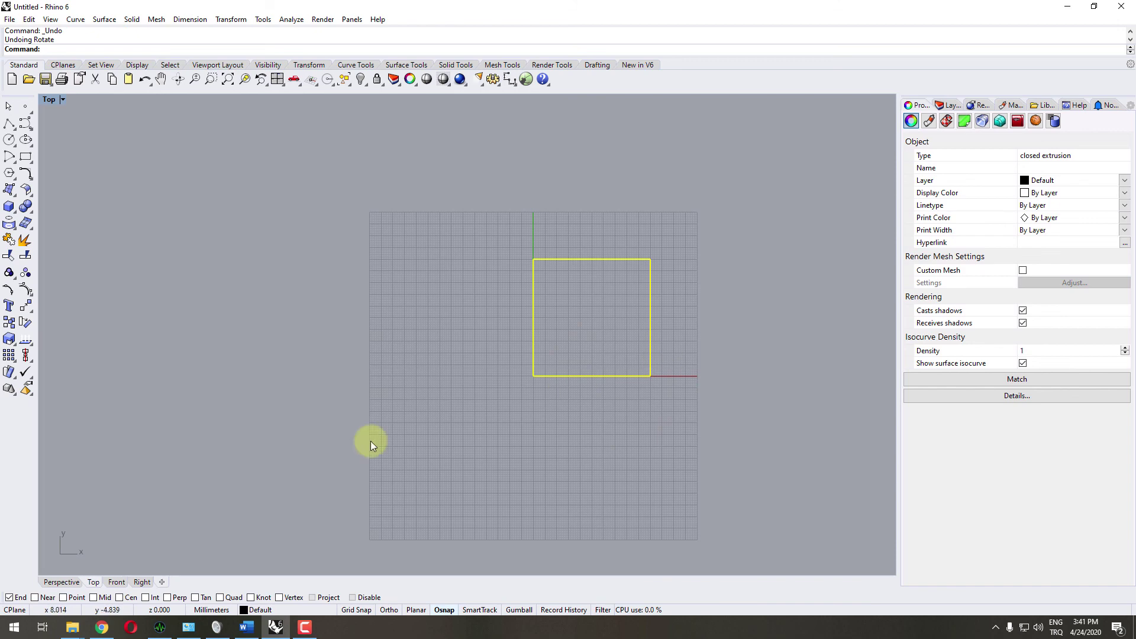
- Deselect the box in the Perspective view and examine its position on the grid from different angles
left_click(61, 583)
left_click(573, 365)
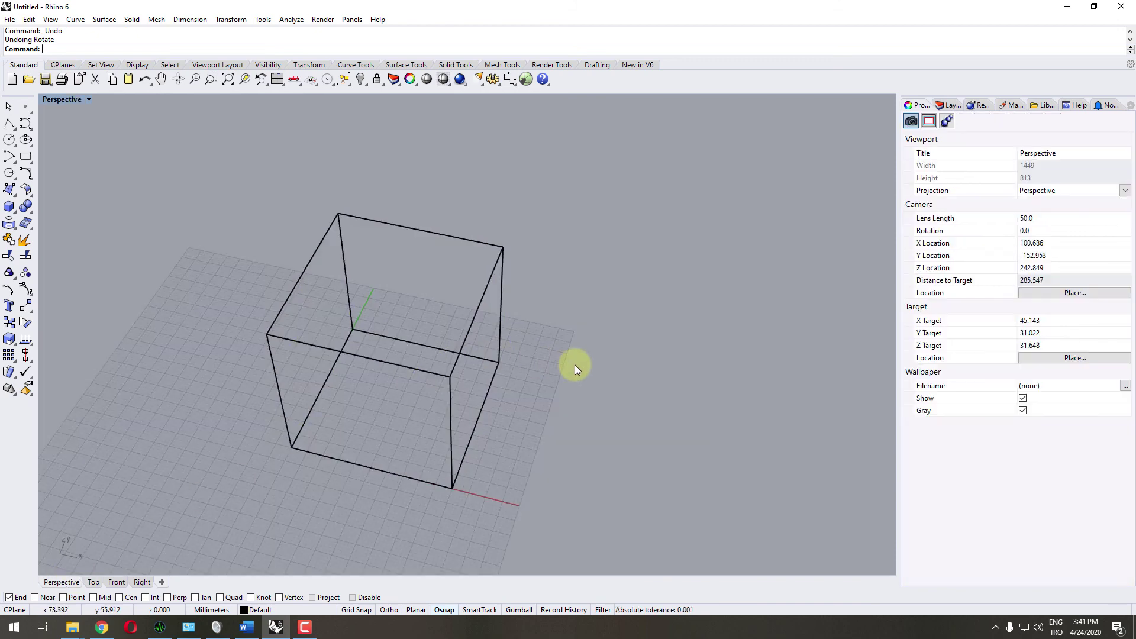
right_click_drag(574, 364, 626, 364)
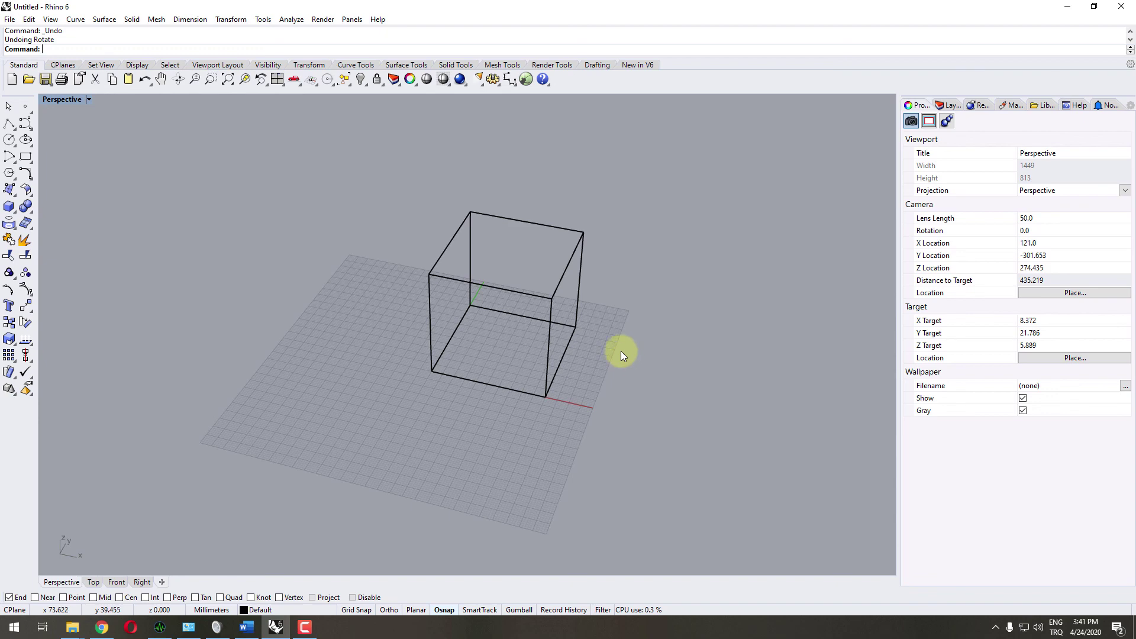
right_click_drag(620, 350, 470, 352)
scroll(460, 357, "up", 3)
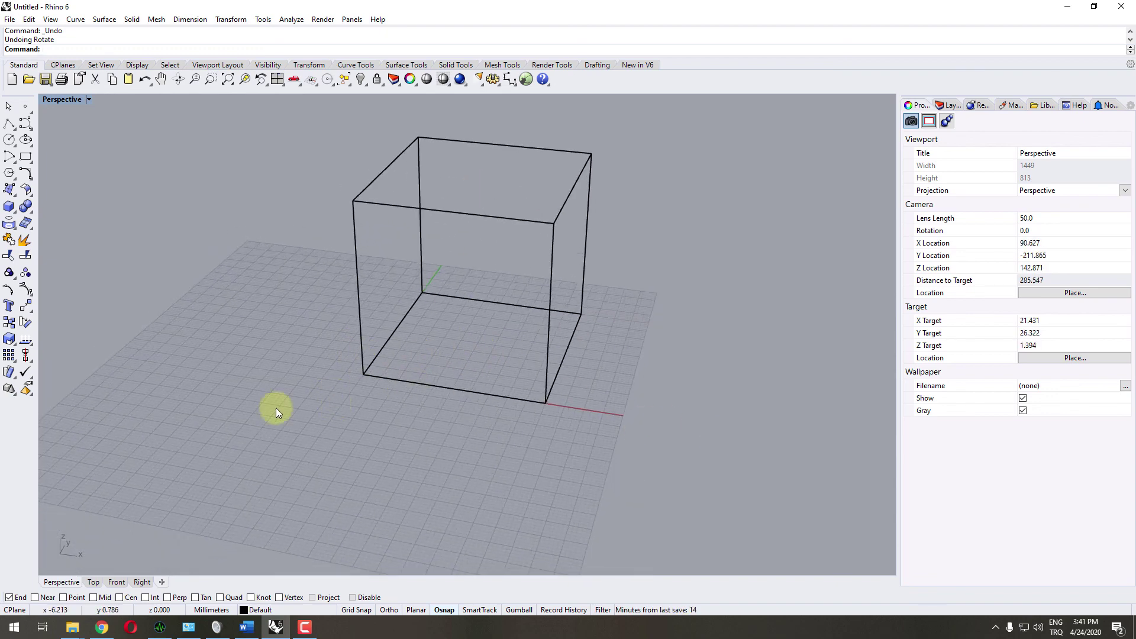